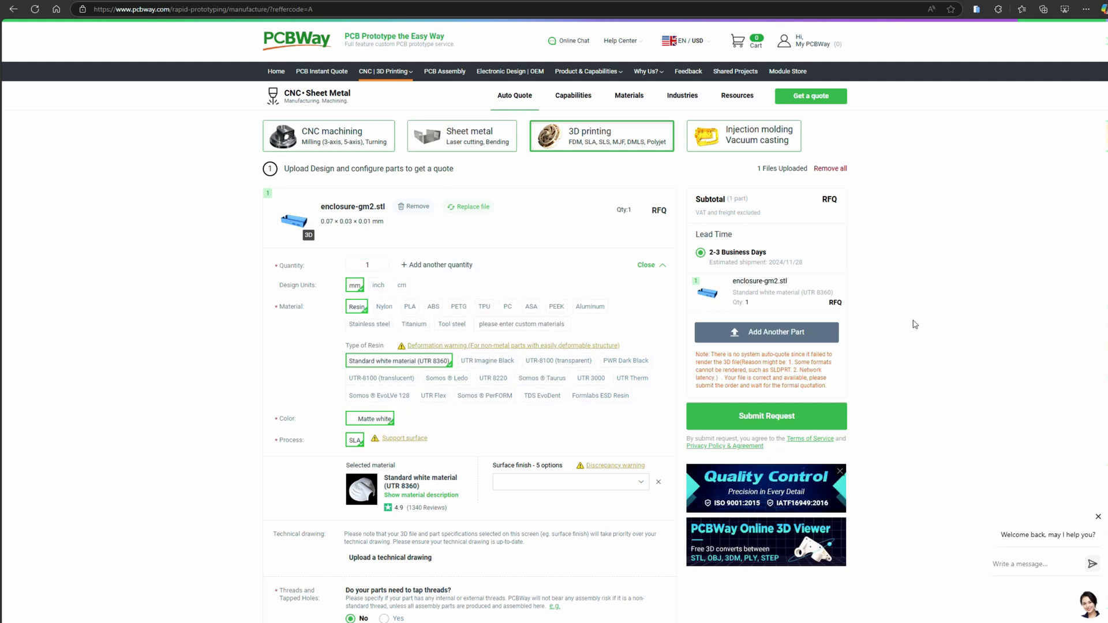
Set the enclosure-gm2.stl quote to PLA material in Silk copper colour
{"action": "scroll", "coordinate": [390, 218], "scroll_direction": "down", "scroll_amount": 2}
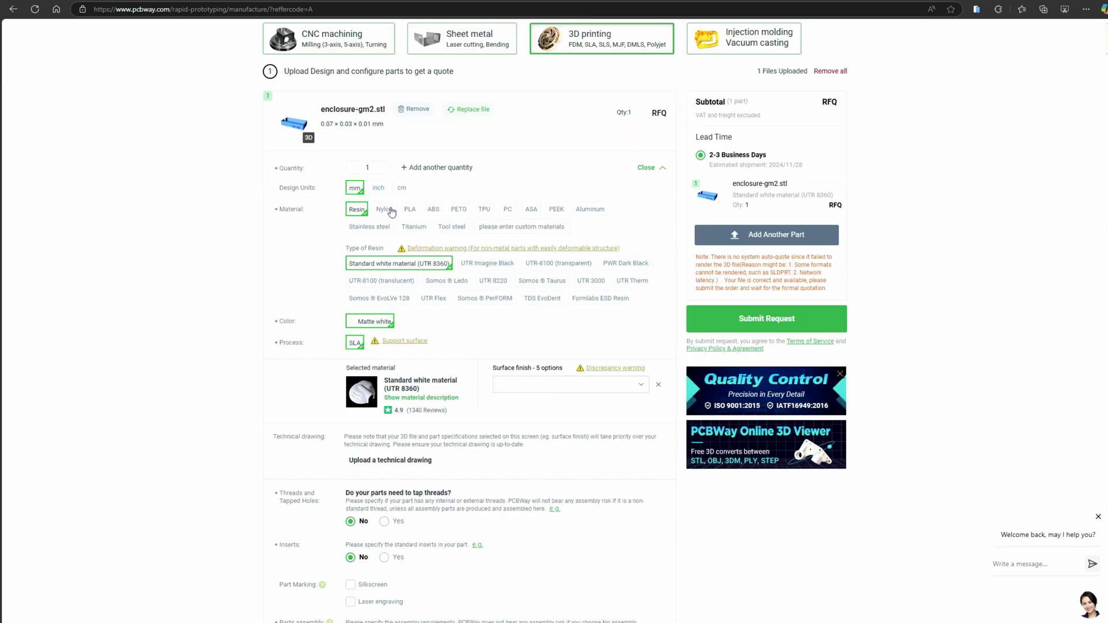
{"action": "left_click", "coordinate": [409, 210]}
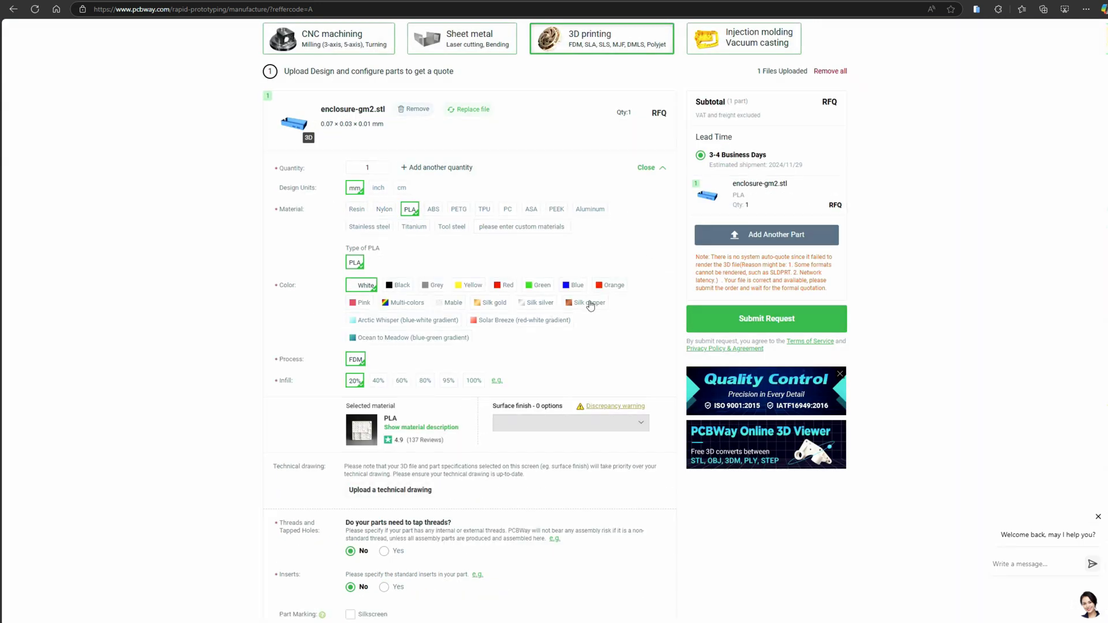
{"action": "left_click", "coordinate": [454, 303]}
{"action": "scroll", "coordinate": [455, 306], "scroll_direction": "down", "scroll_amount": 3}
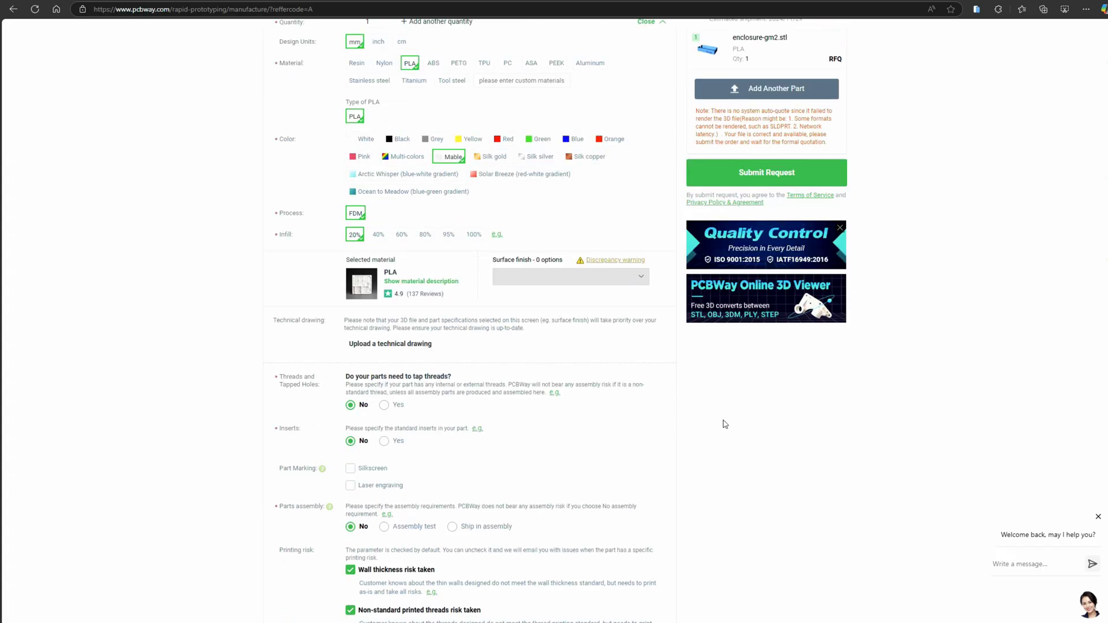
{"action": "scroll", "coordinate": [779, 424], "scroll_direction": "down", "scroll_amount": 3}
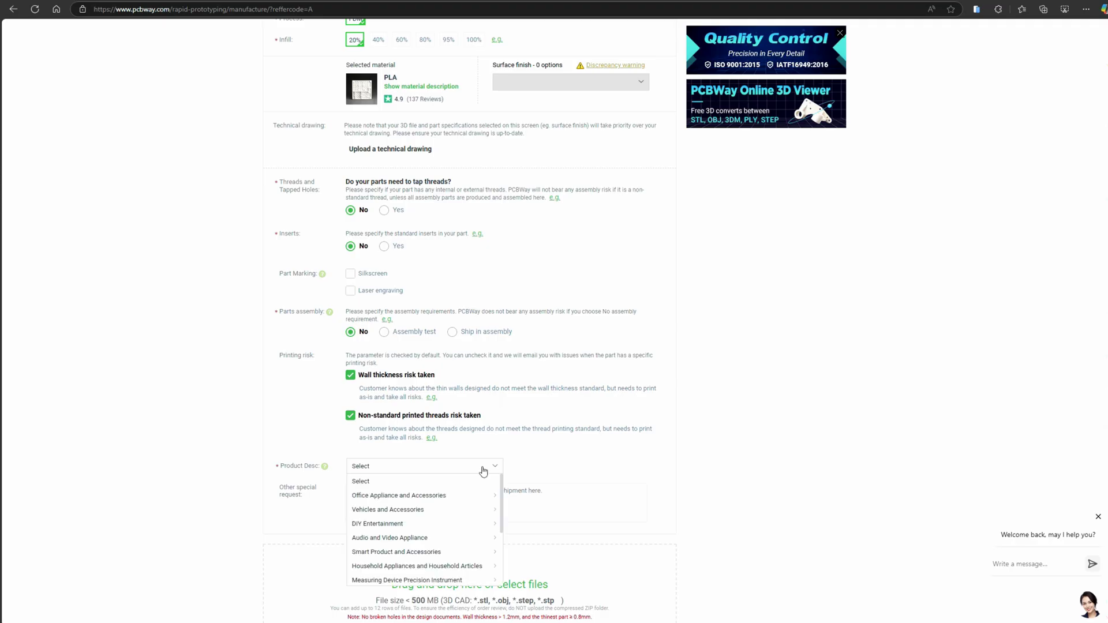
Set the product description to Audio and Video Appliance and submit the quote request
{"action": "left_click", "coordinate": [458, 542]}
{"action": "left_click", "coordinate": [554, 538]}
{"action": "scroll", "coordinate": [883, 487], "scroll_direction": "down", "scroll_amount": 2}
{"action": "scroll", "coordinate": [884, 487], "scroll_direction": "up", "scroll_amount": 10}
{"action": "left_click", "coordinate": [780, 418]}
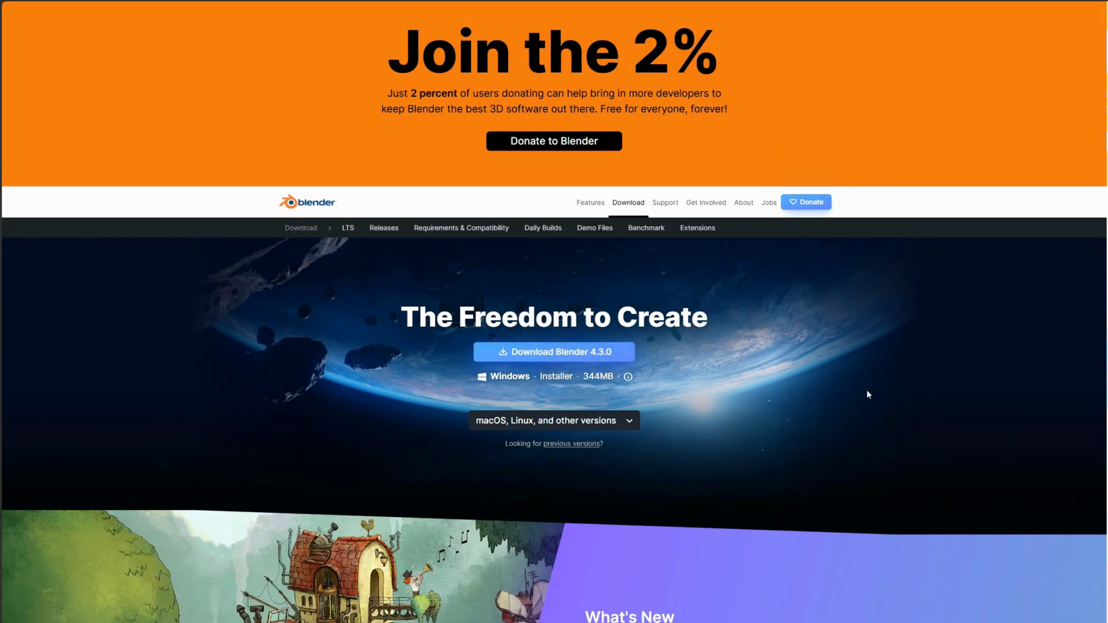
Scroll down the Blender download page toward the Blender 4.3.0 download
{"action": "scroll", "coordinate": [868, 394], "scroll_direction": "down", "scroll_amount": 2}
{"action": "scroll", "coordinate": [868, 394], "scroll_direction": "down", "scroll_amount": 1}
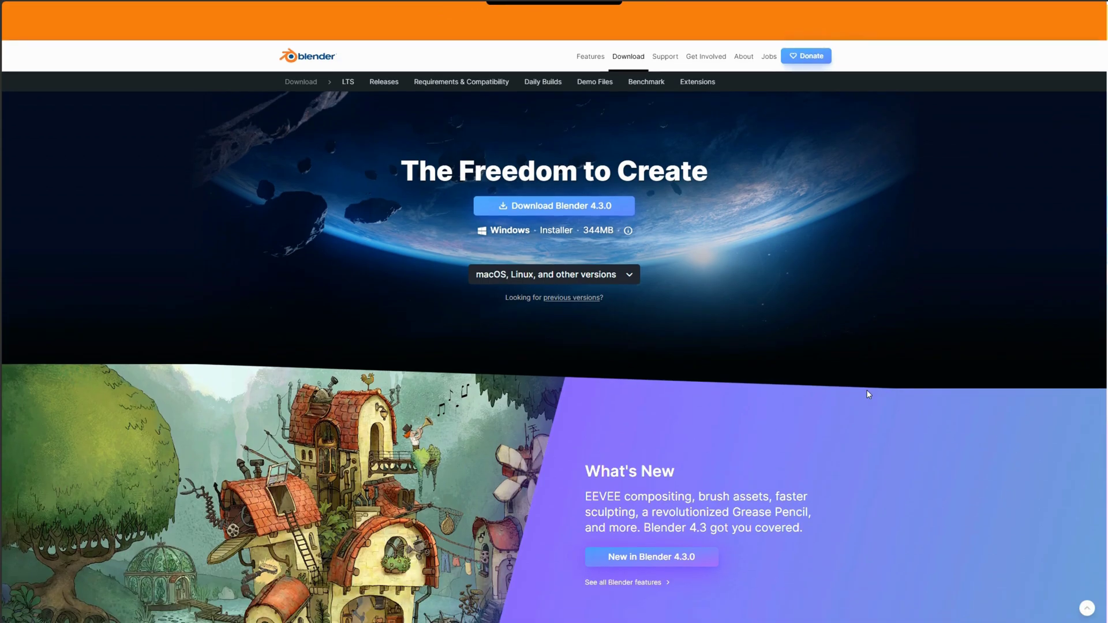
{"action": "scroll", "coordinate": [868, 394], "scroll_direction": "down", "scroll_amount": 4}
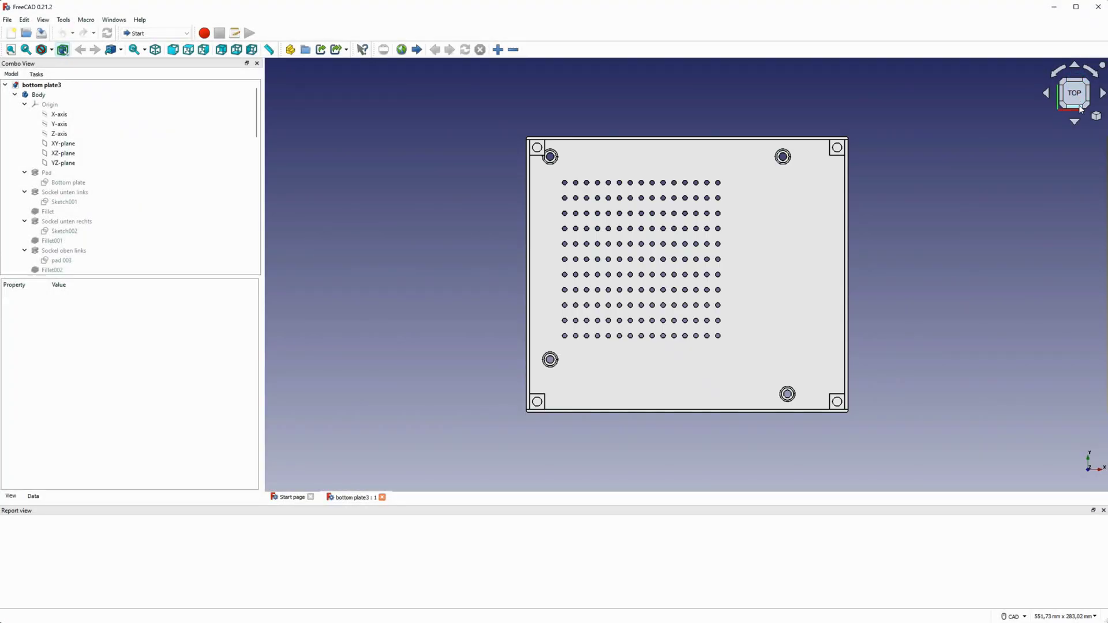
{"action": "left_click", "coordinate": [1081, 109]}
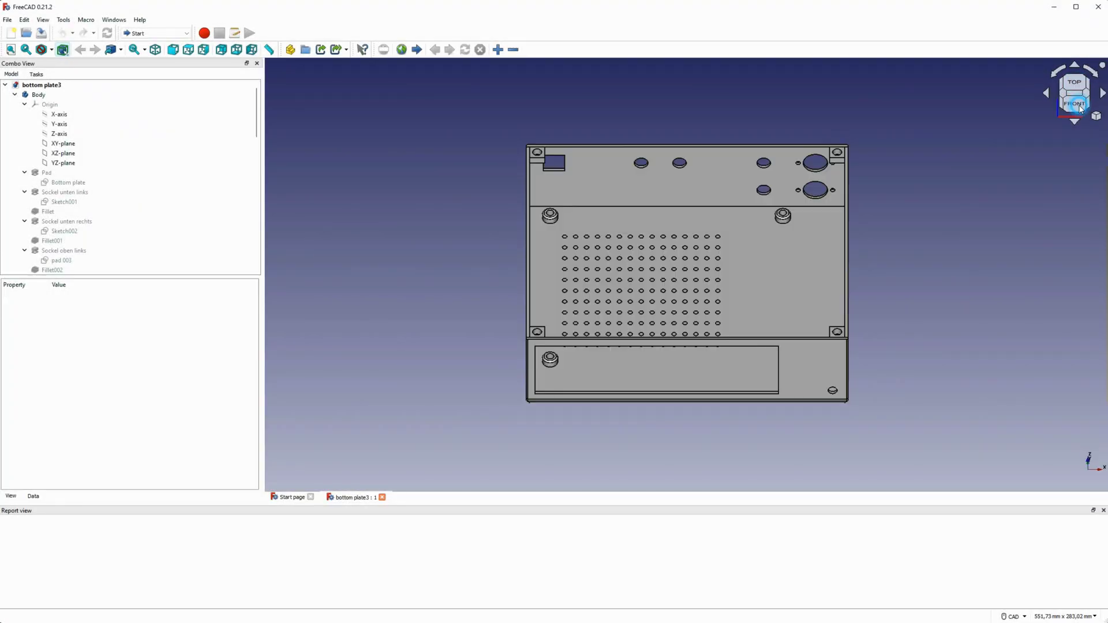
{"action": "left_click", "coordinate": [1065, 100]}
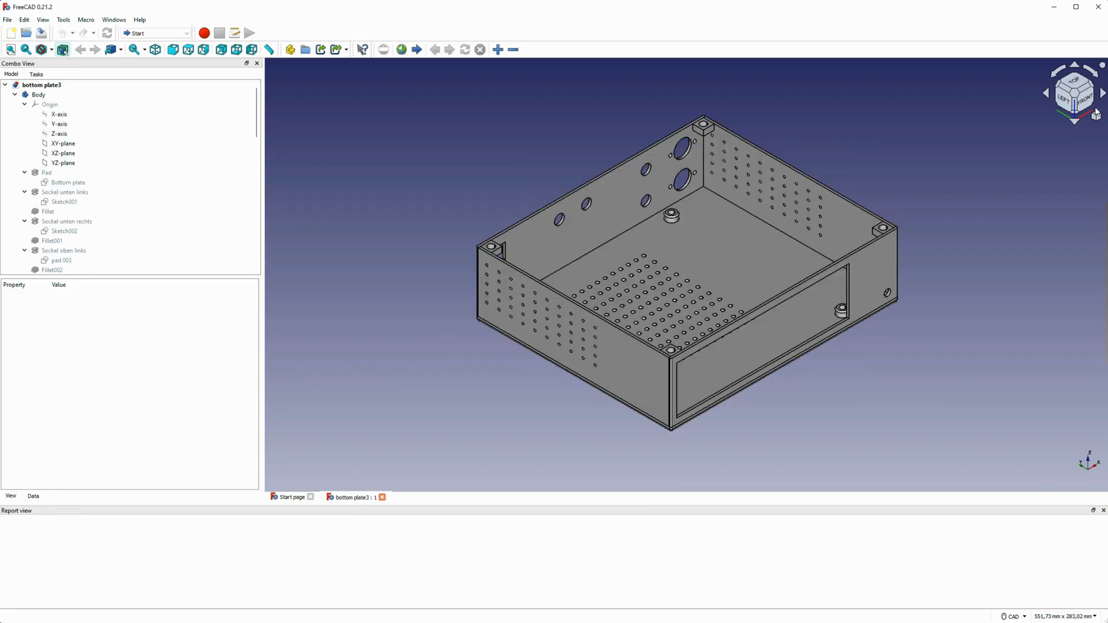
{"action": "left_click", "coordinate": [1089, 105]}
{"action": "left_click", "coordinate": [1081, 109]}
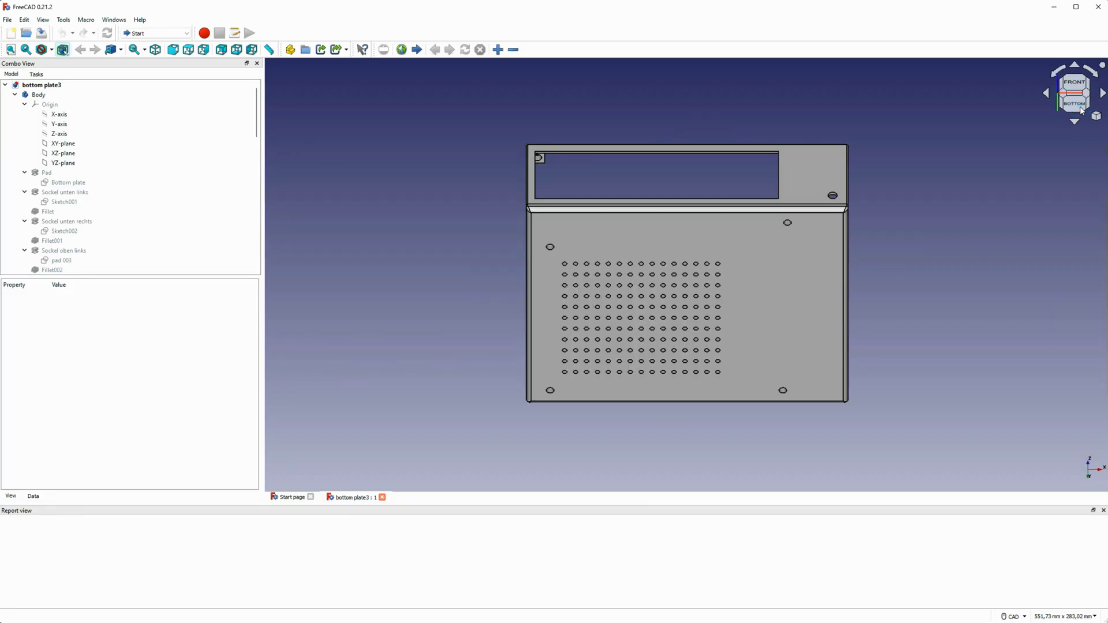
{"action": "left_click", "coordinate": [1074, 83]}
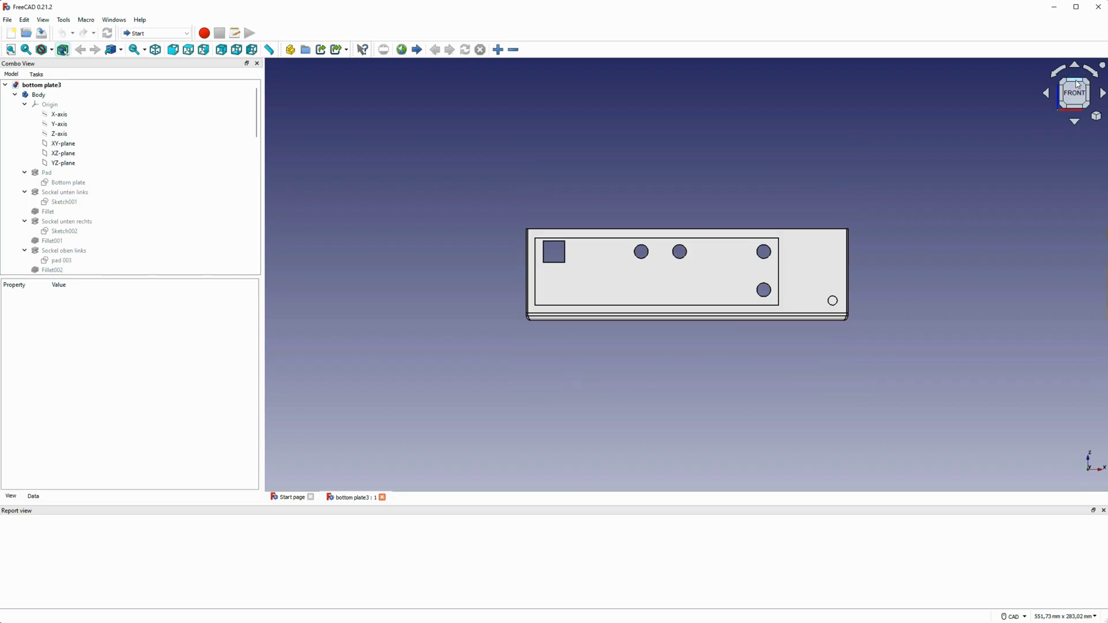
{"action": "left_click", "coordinate": [1076, 84]}
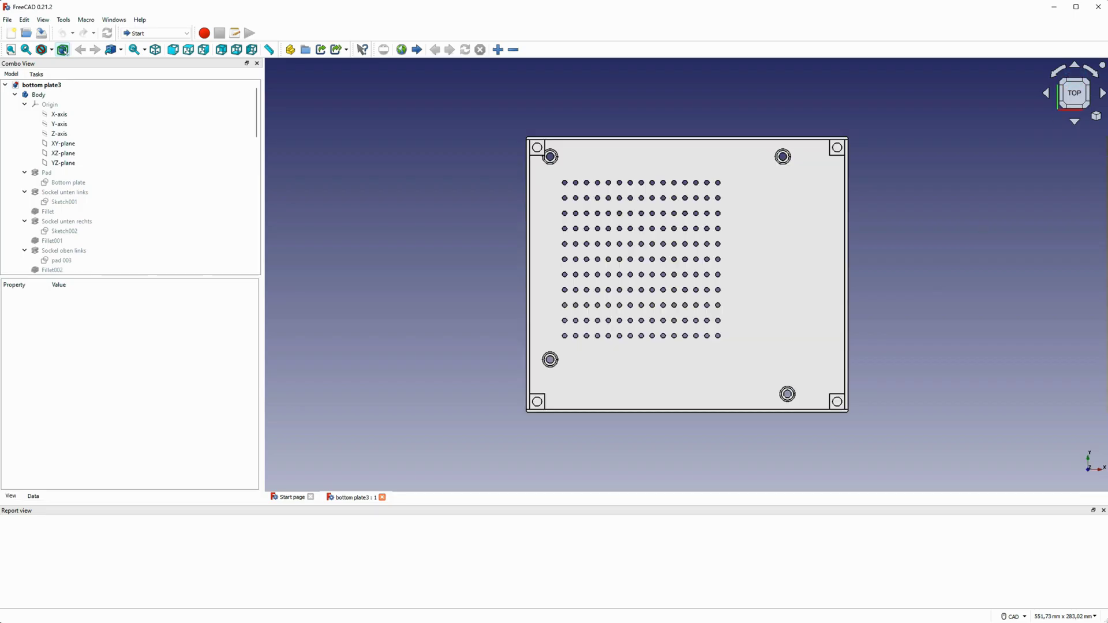
{"action": "left_click", "coordinate": [1086, 106]}
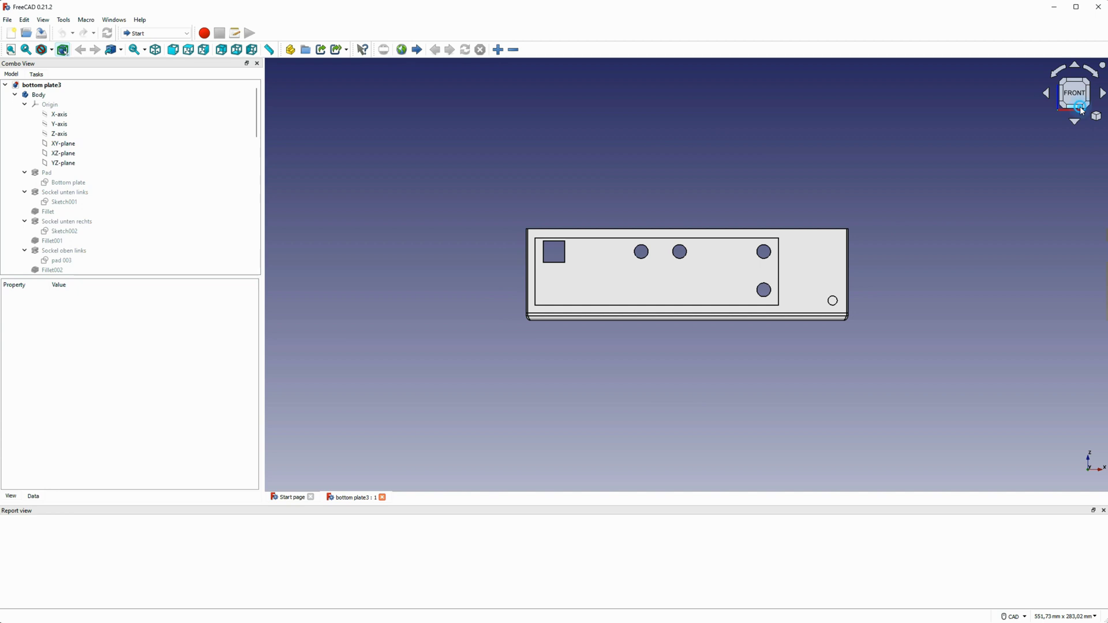
{"action": "left_click", "coordinate": [1081, 109]}
{"action": "left_click", "coordinate": [1077, 85]}
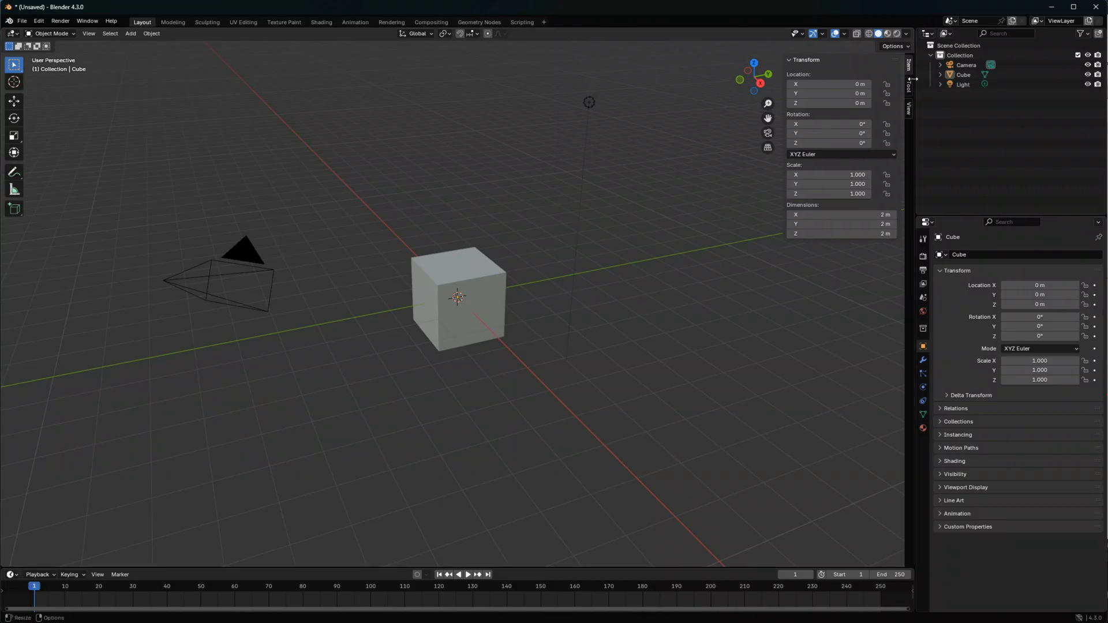
Delete the default Light and Camera objects, leaving only the cube
{"action": "left_click", "coordinate": [968, 83]}
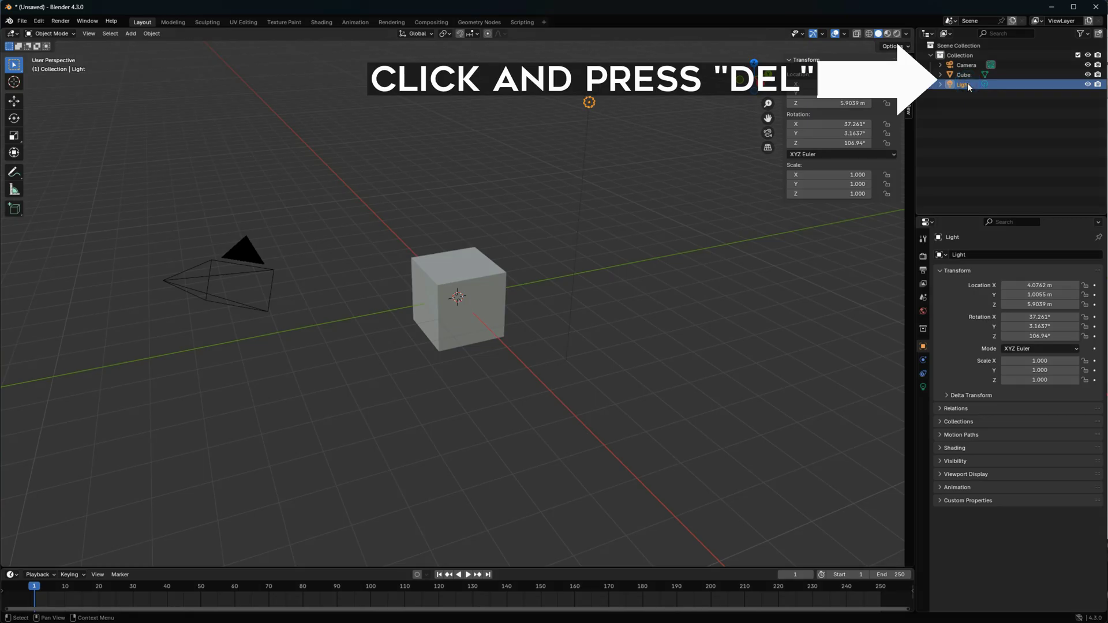
{"action": "key", "text": "Delete"}
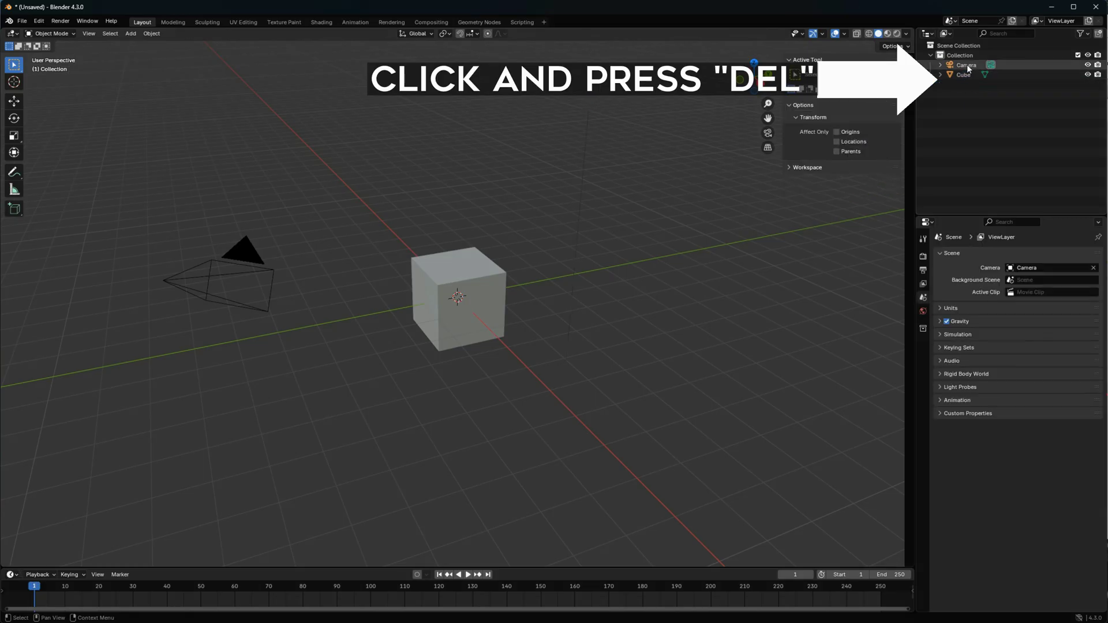
{"action": "key", "text": "Delete"}
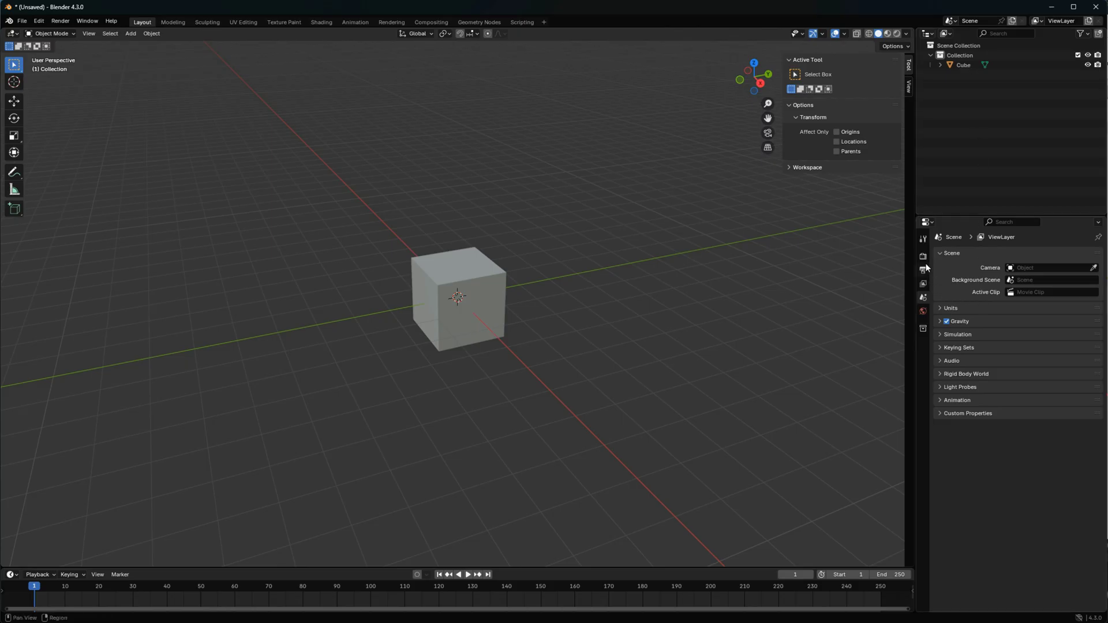
Set the scene's length unit to Millimeters in the Units settings
{"action": "left_click", "coordinate": [939, 308]}
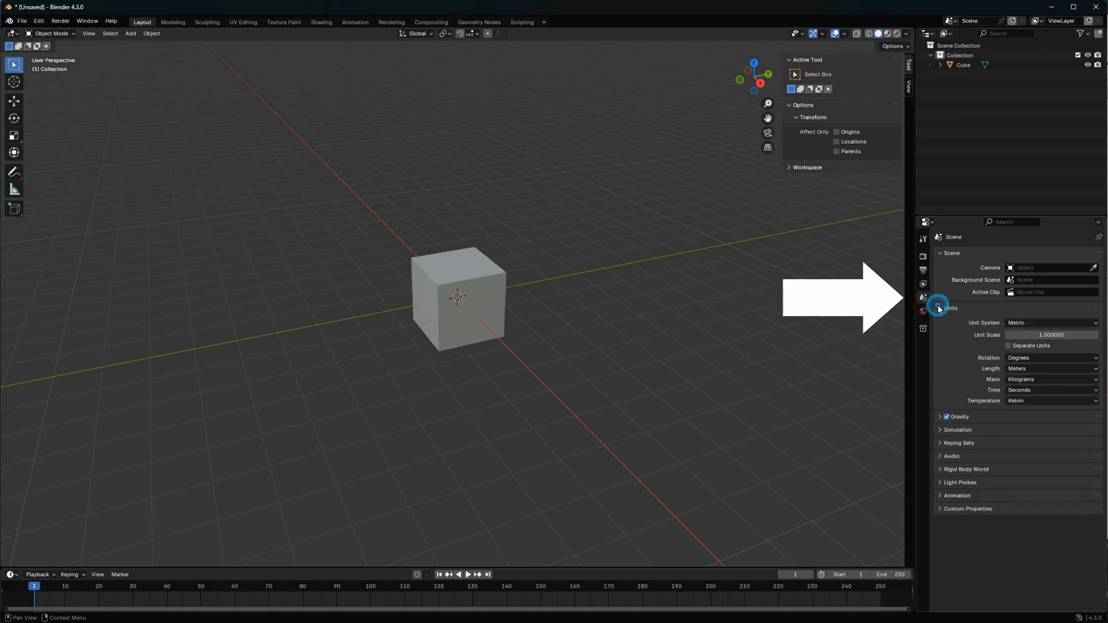
{"action": "left_click", "coordinate": [1031, 369]}
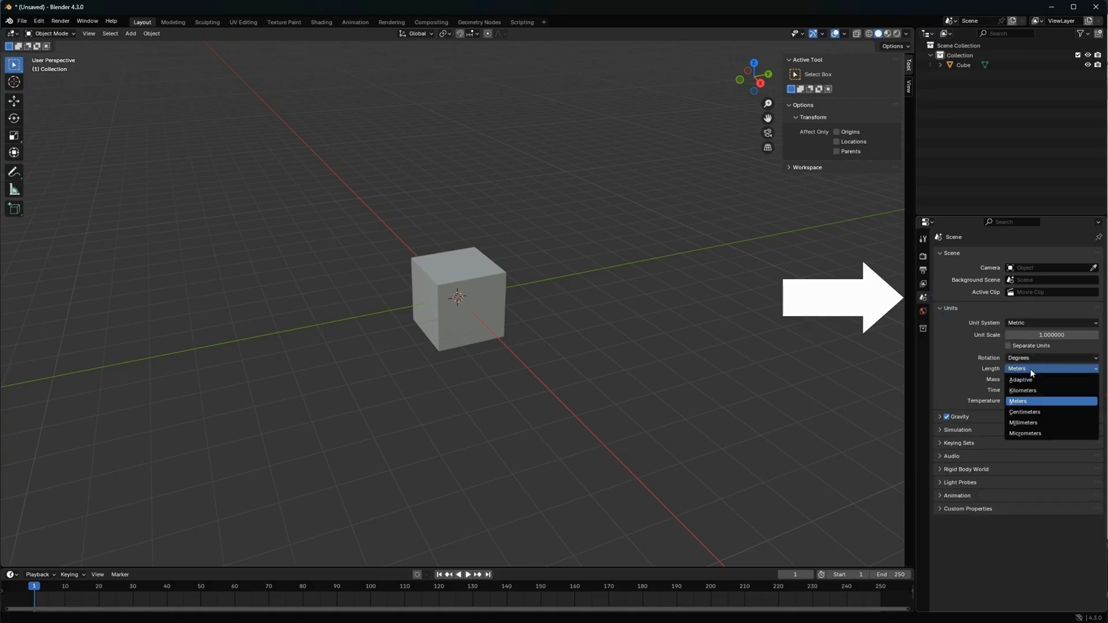
{"action": "left_click", "coordinate": [1031, 421]}
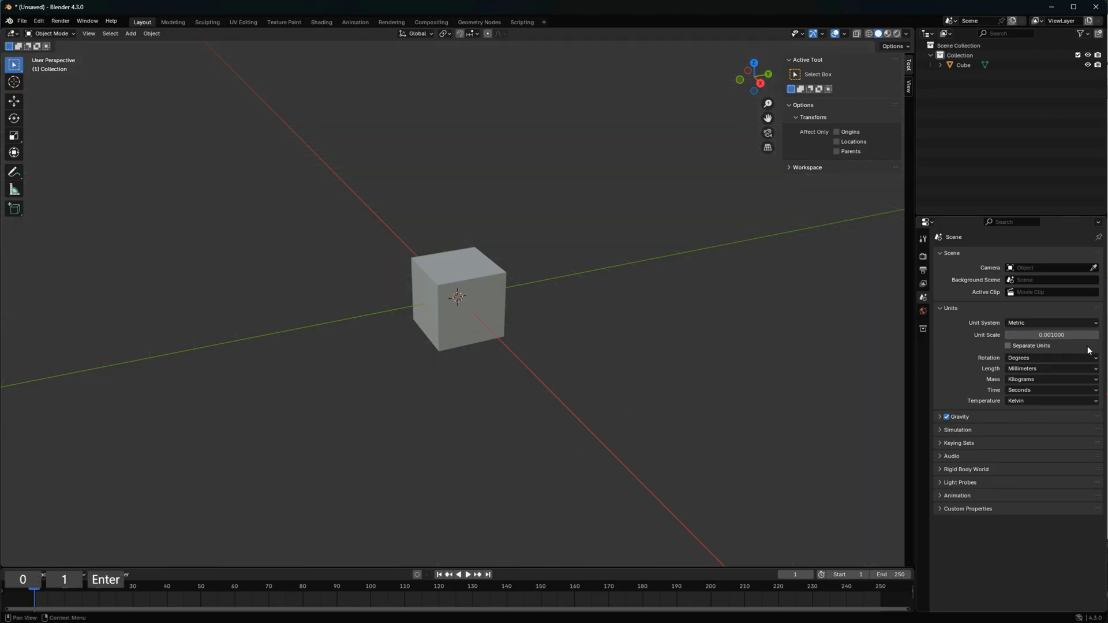
Set the viewport overlay grid scale to 0.001
{"action": "left_click", "coordinate": [845, 35]}
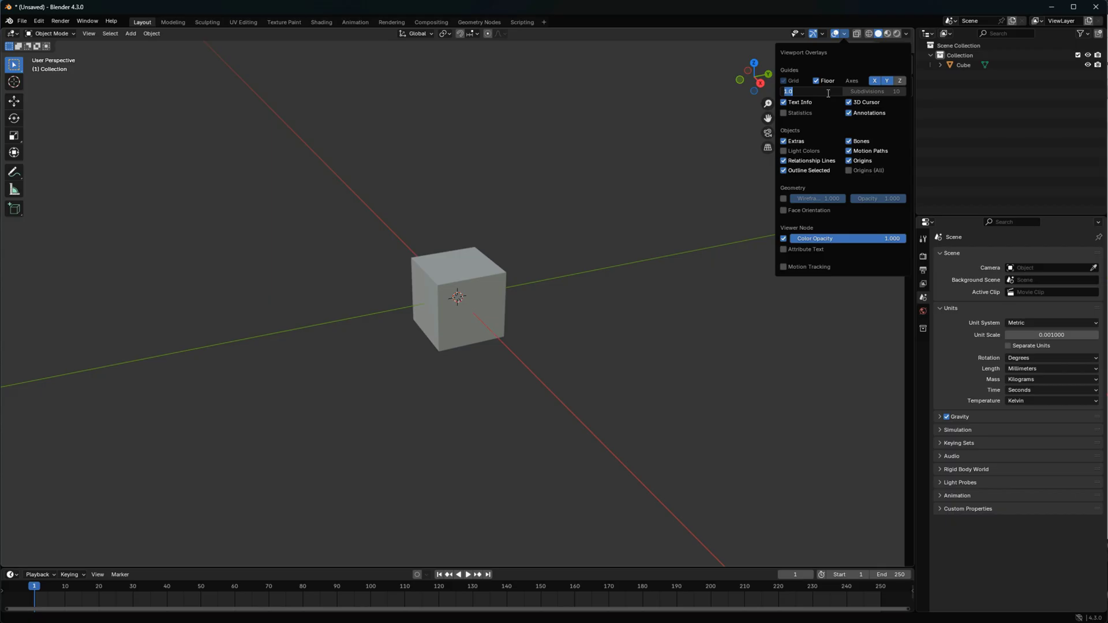
{"action": "type", "text": "0.001"}
{"action": "key", "text": "Return"}
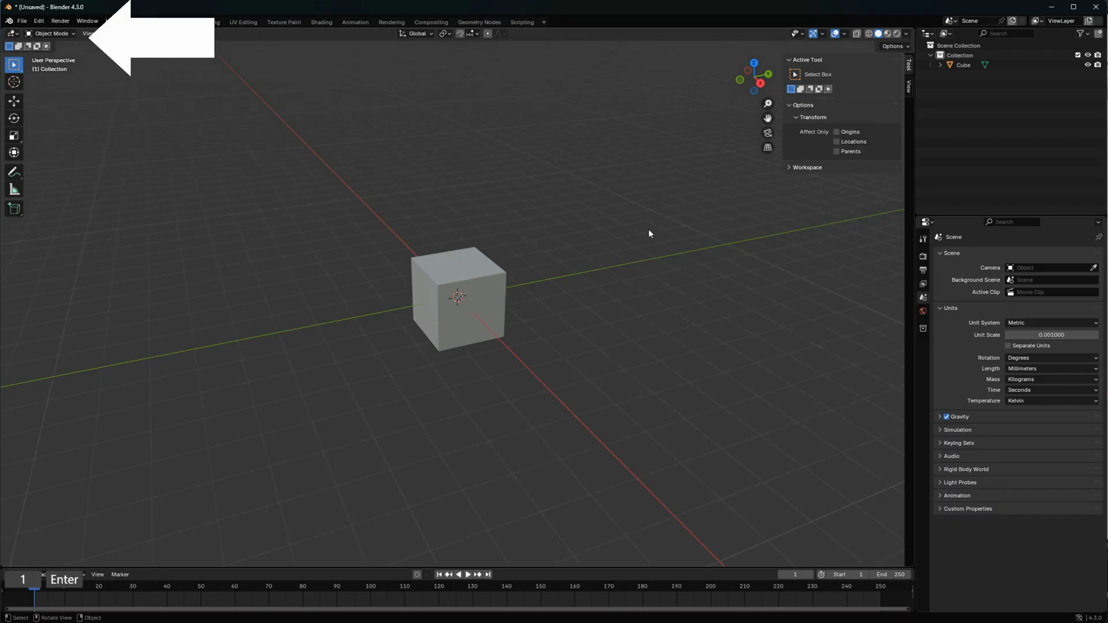
Give the cube dimensions X 69, Y 35 and Z 13.5 mm in the Item tab
{"action": "left_click", "coordinate": [458, 280]}
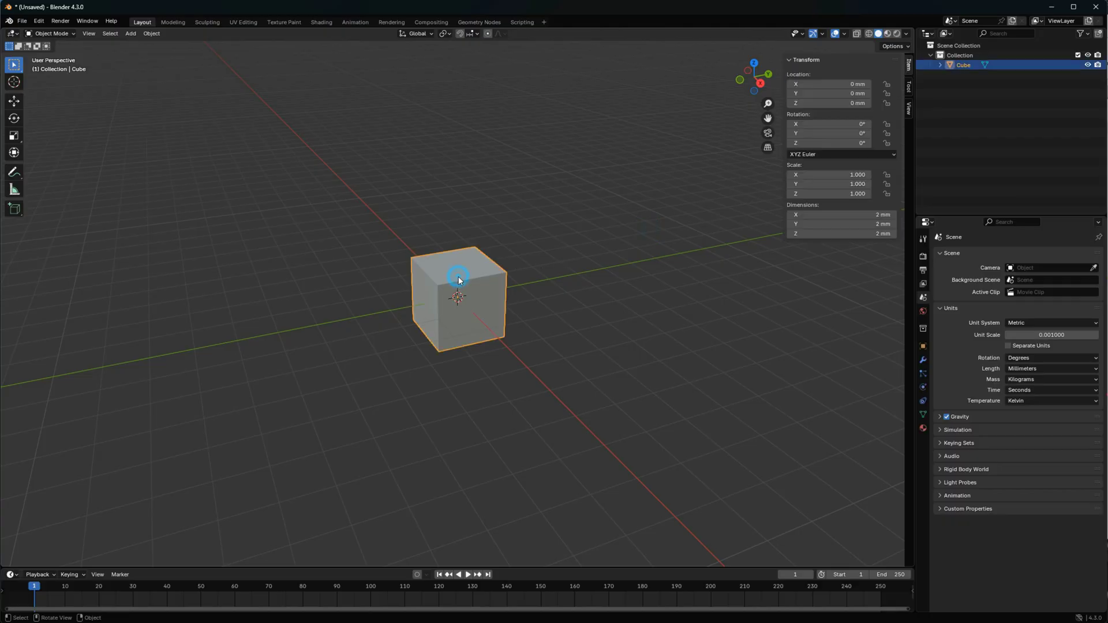
{"action": "left_click", "coordinate": [846, 216]}
{"action": "type", "text": "70"}
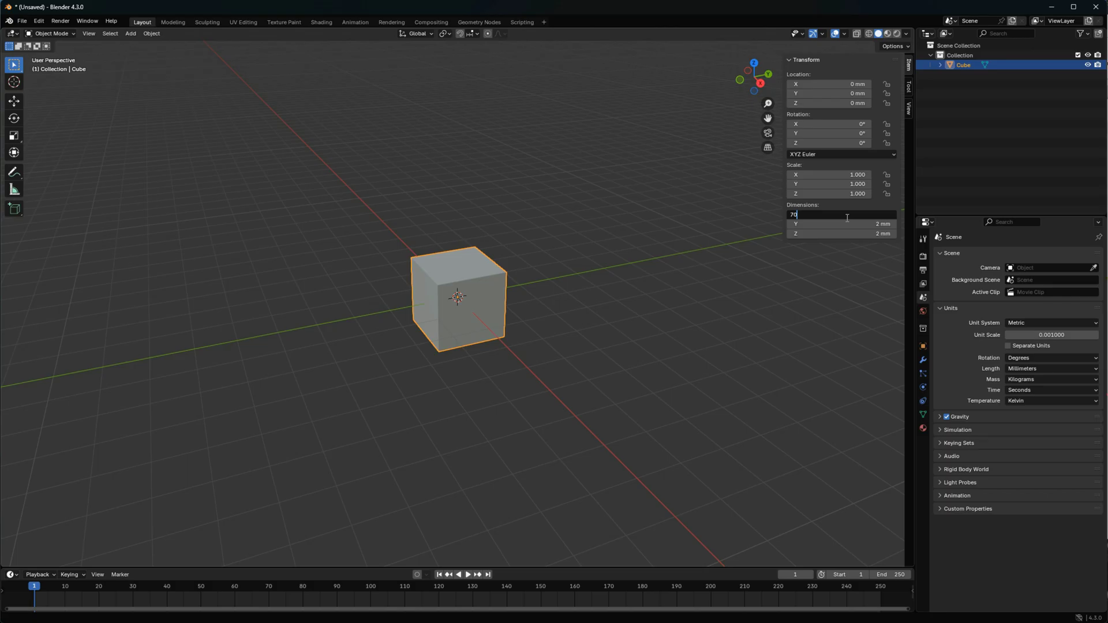
{"action": "key", "text": "BackSpace"}
{"action": "key", "text": "BackSpace"}
{"action": "type", "text": "69"}
{"action": "key", "text": "Return"}
{"action": "left_click", "coordinate": [860, 224]}
{"action": "type", "text": "3"}
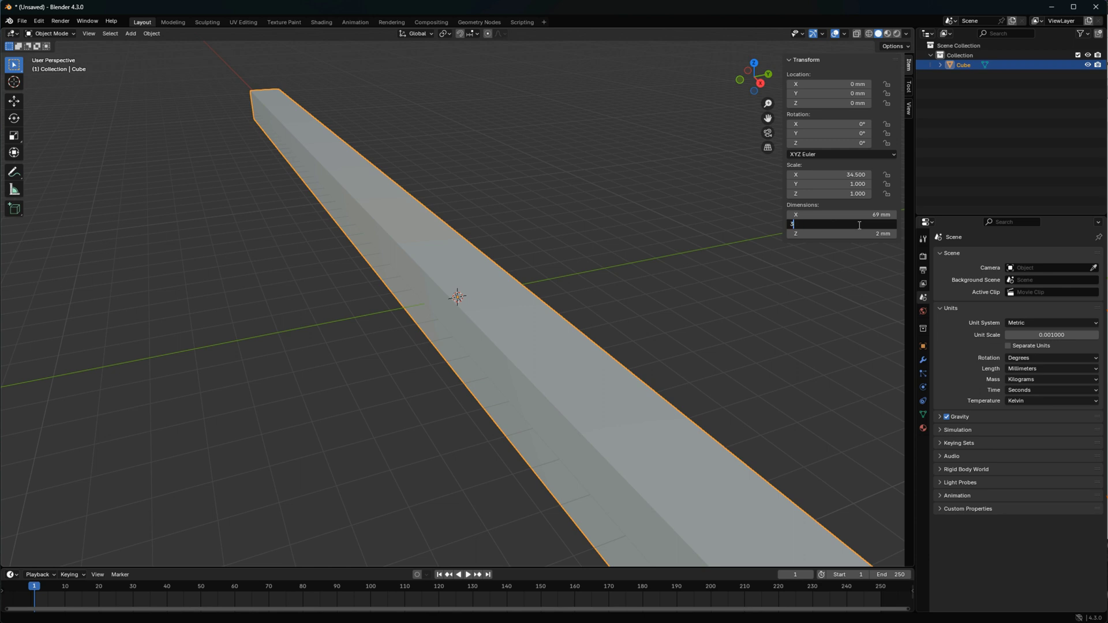
{"action": "type", "text": "5"}
{"action": "key", "text": "Tab"}
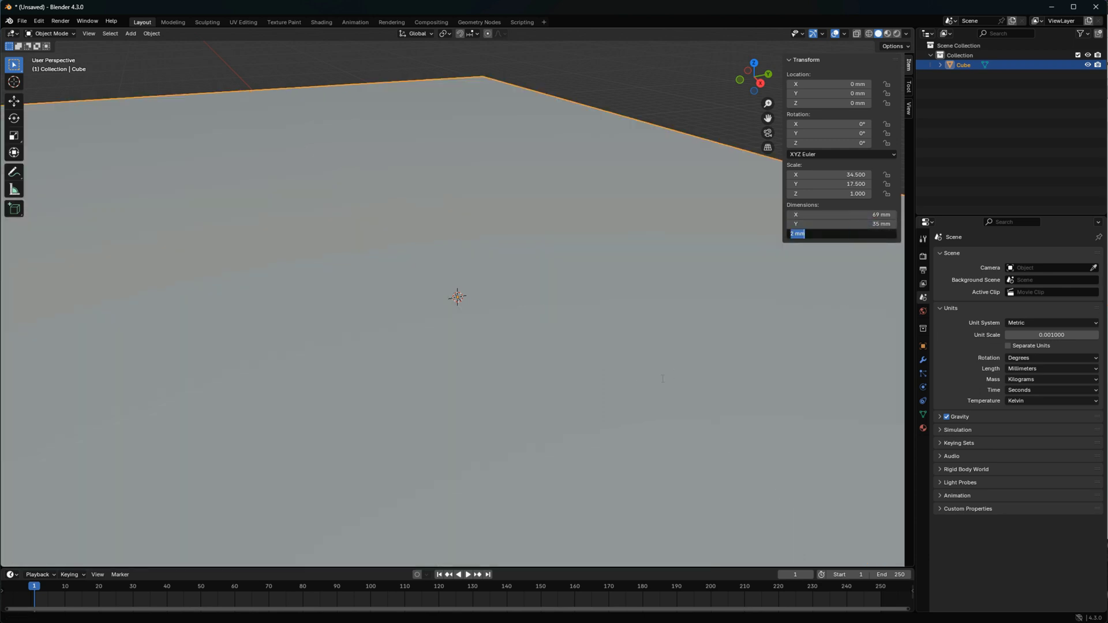
{"action": "type", "text": "13.5"}
{"action": "key", "text": "Return"}
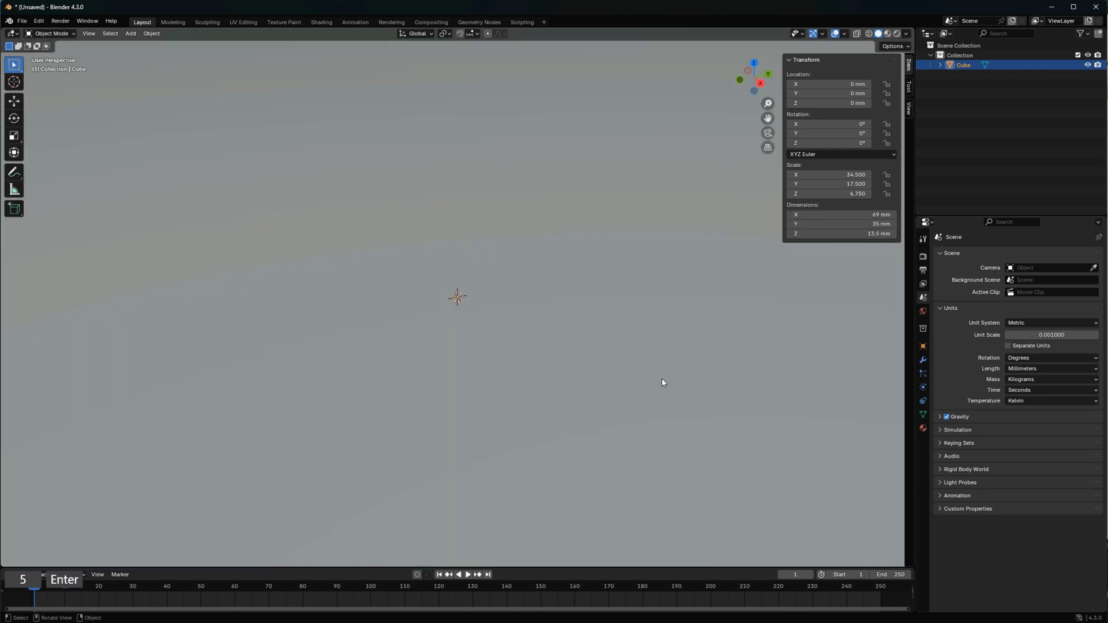
{"action": "scroll", "coordinate": [662, 379], "scroll_direction": "down", "scroll_amount": 8}
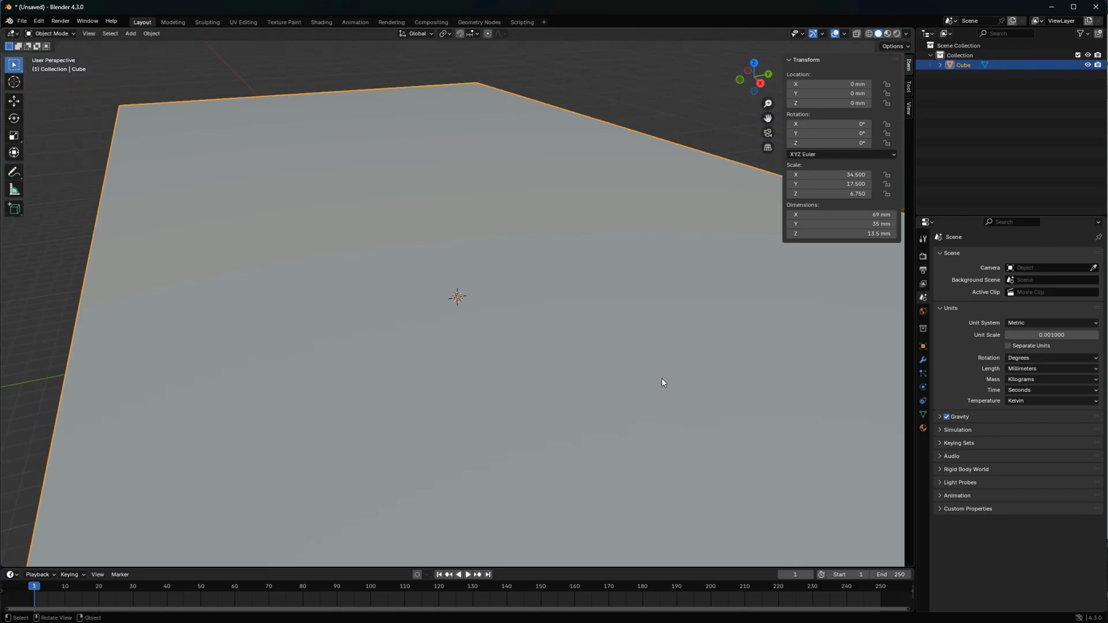
{"action": "scroll", "coordinate": [662, 382], "scroll_direction": "down", "scroll_amount": 2}
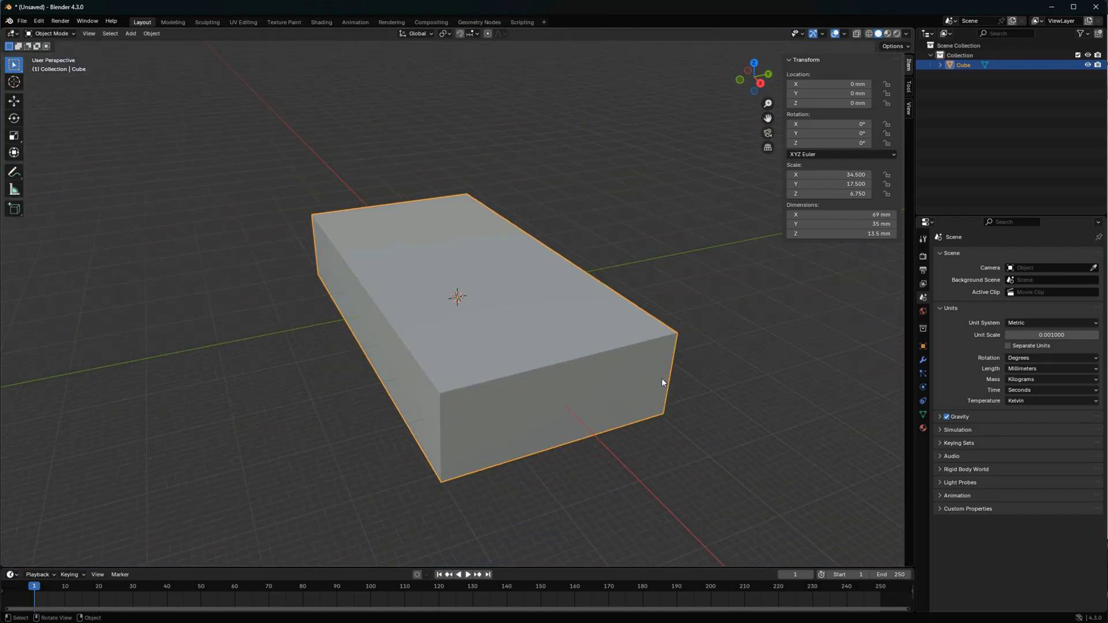
{"action": "middle_click_drag", "start_coordinate": [358, 386], "coordinate": [439, 399]}
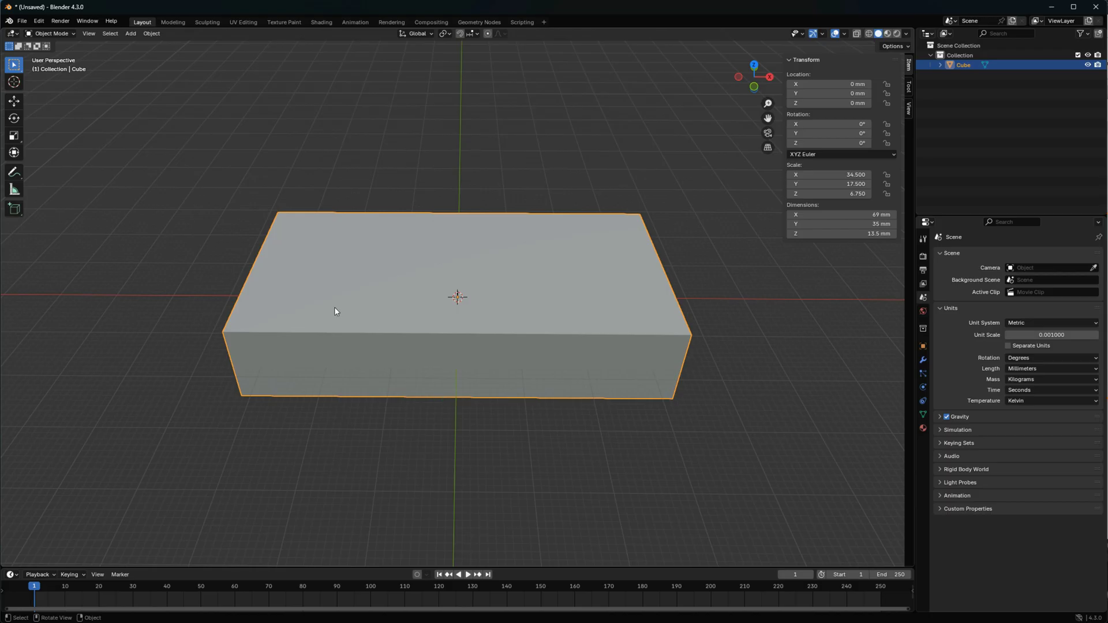
Put the box into Edit Mode with edge selection and clear the selection
{"action": "left_click", "coordinate": [176, 257]}
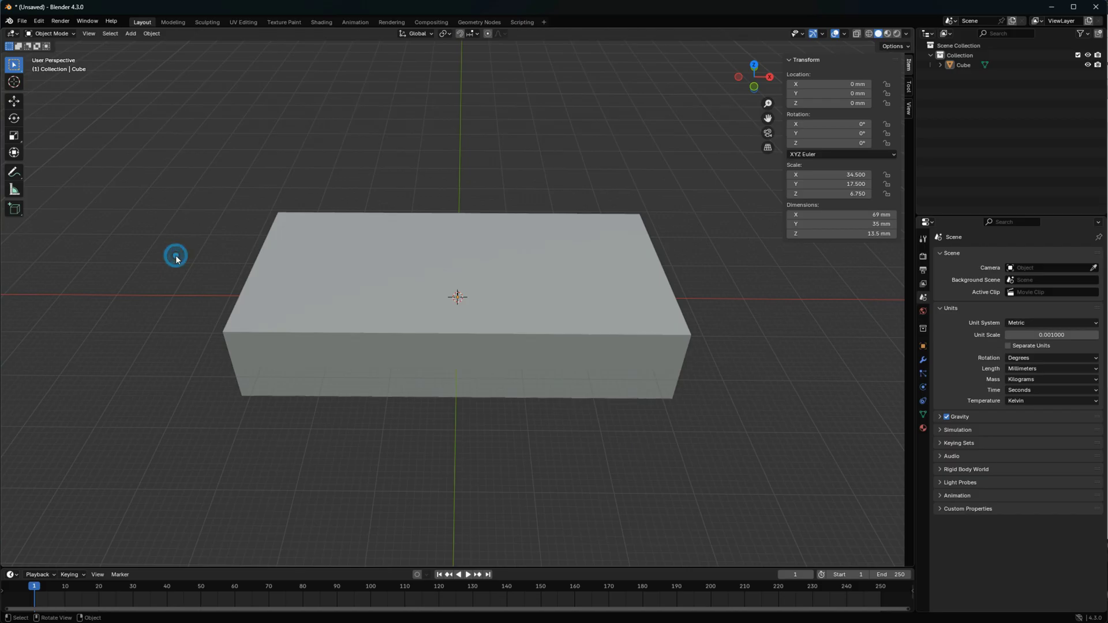
{"action": "left_click", "coordinate": [70, 34]}
{"action": "left_click", "coordinate": [74, 55]}
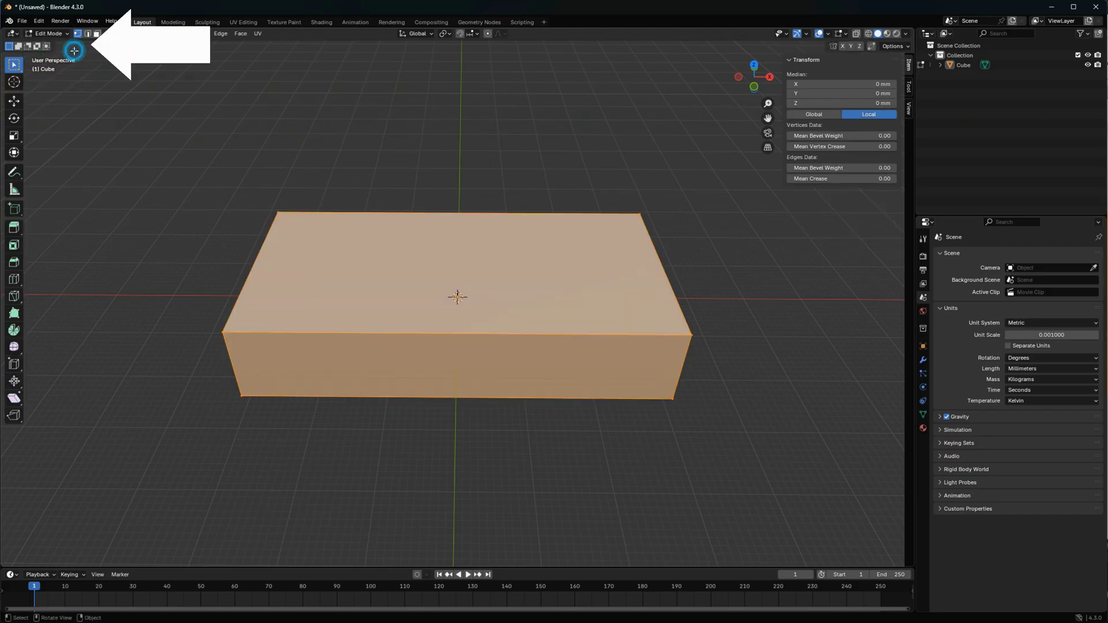
{"action": "left_click", "coordinate": [87, 33]}
{"action": "left_click", "coordinate": [190, 227]}
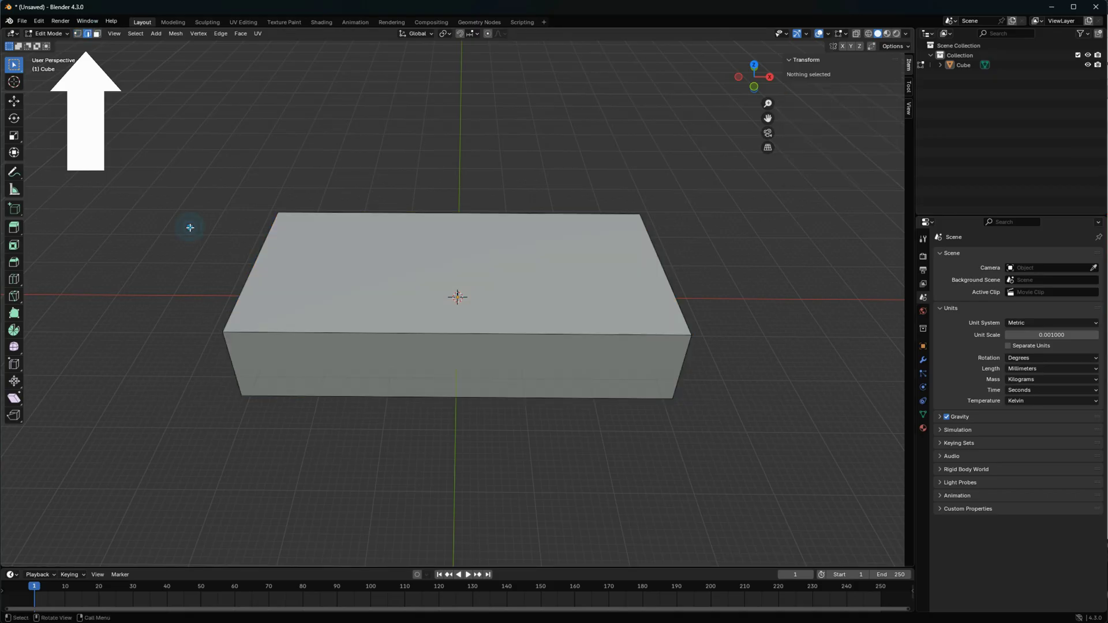
Select the box's vertical corner edges
{"action": "left_click", "coordinate": [228, 345], "text": "ctrl"}
{"action": "left_click", "coordinate": [310, 396], "text": "ctrl"}
{"action": "left_click", "coordinate": [683, 367], "text": "ctrl"}
{"action": "middle_click_drag", "start_coordinate": [712, 366], "coordinate": [520, 368]}
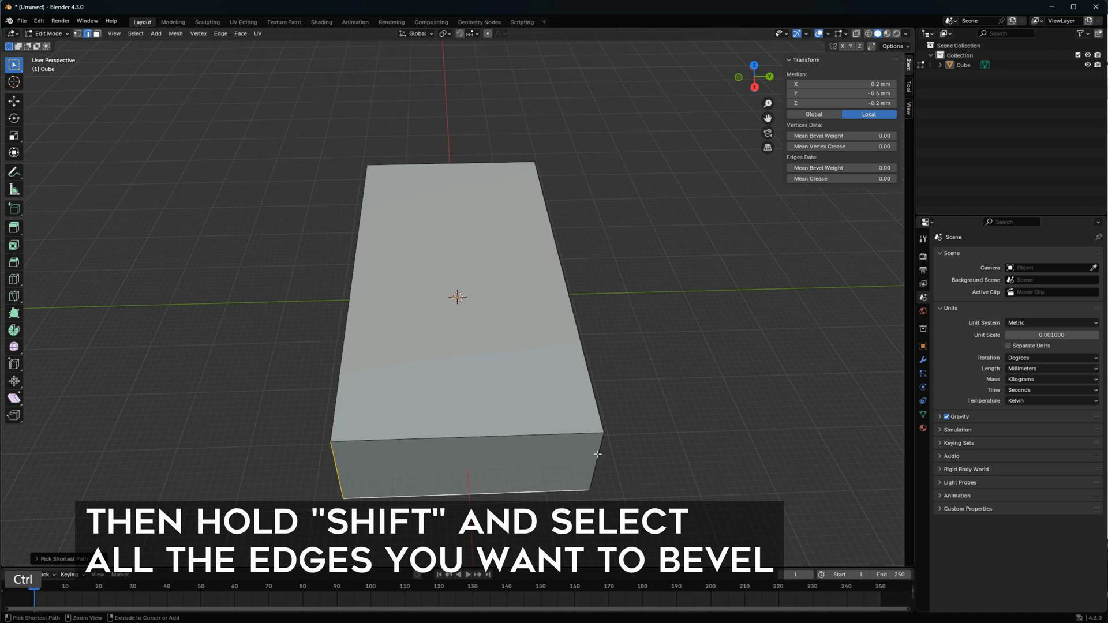
{"action": "middle_click_drag", "start_coordinate": [651, 433], "coordinate": [527, 404]}
{"action": "left_click", "coordinate": [531, 395], "text": "ctrl"}
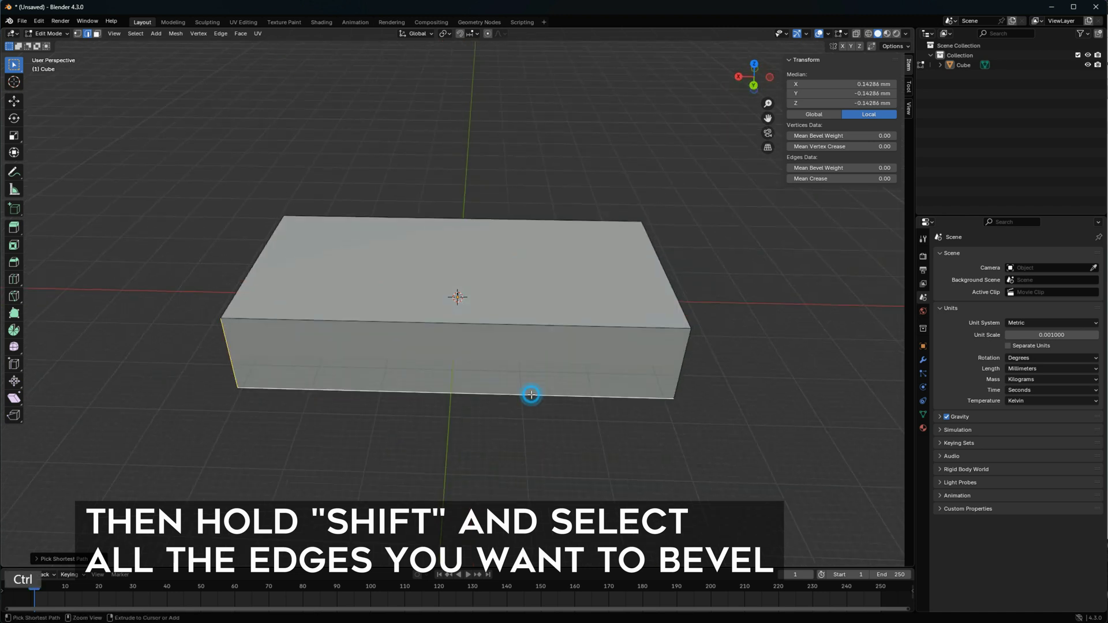
{"action": "left_click", "coordinate": [676, 363], "text": "ctrl"}
{"action": "middle_click_drag", "start_coordinate": [676, 364], "coordinate": [487, 418]}
Bevel the selected edges slightly with the Bevel tool
{"action": "left_click", "coordinate": [14, 262]}
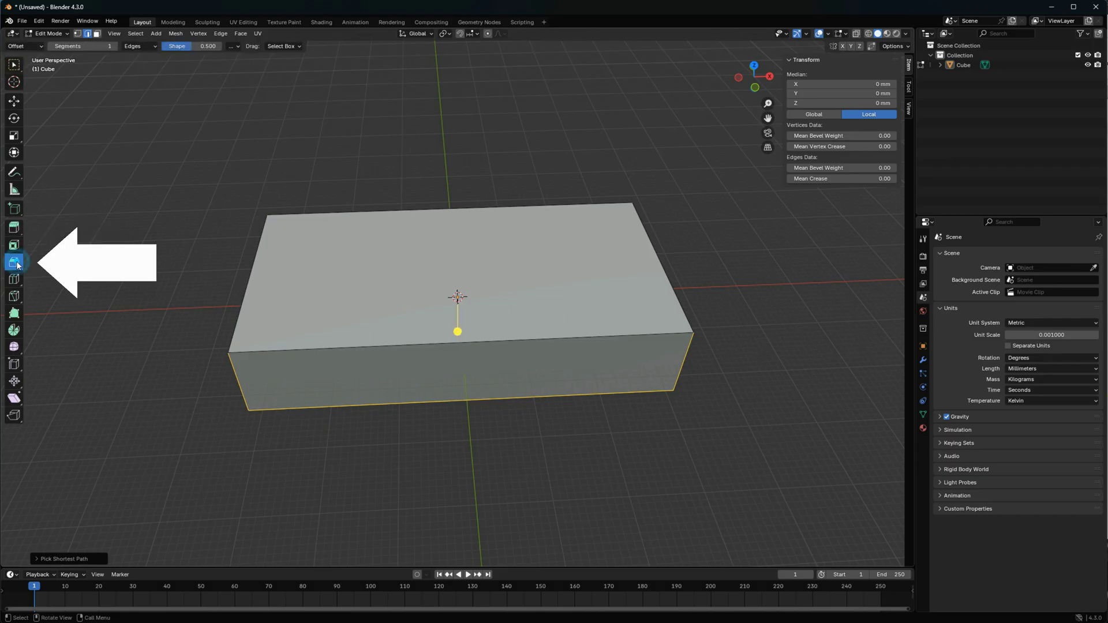
{"action": "left_click_drag", "start_coordinate": [457, 332], "coordinate": [489, 323]}
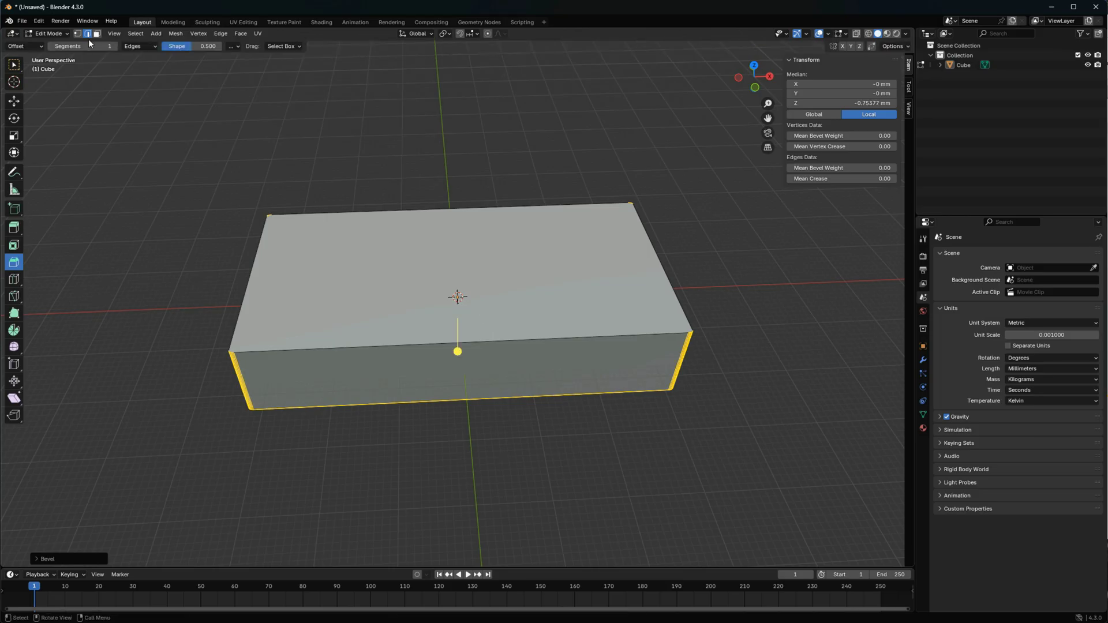
{"action": "left_click", "coordinate": [68, 35]}
Return to Object Mode and add a new cube mesh
{"action": "left_click", "coordinate": [46, 45]}
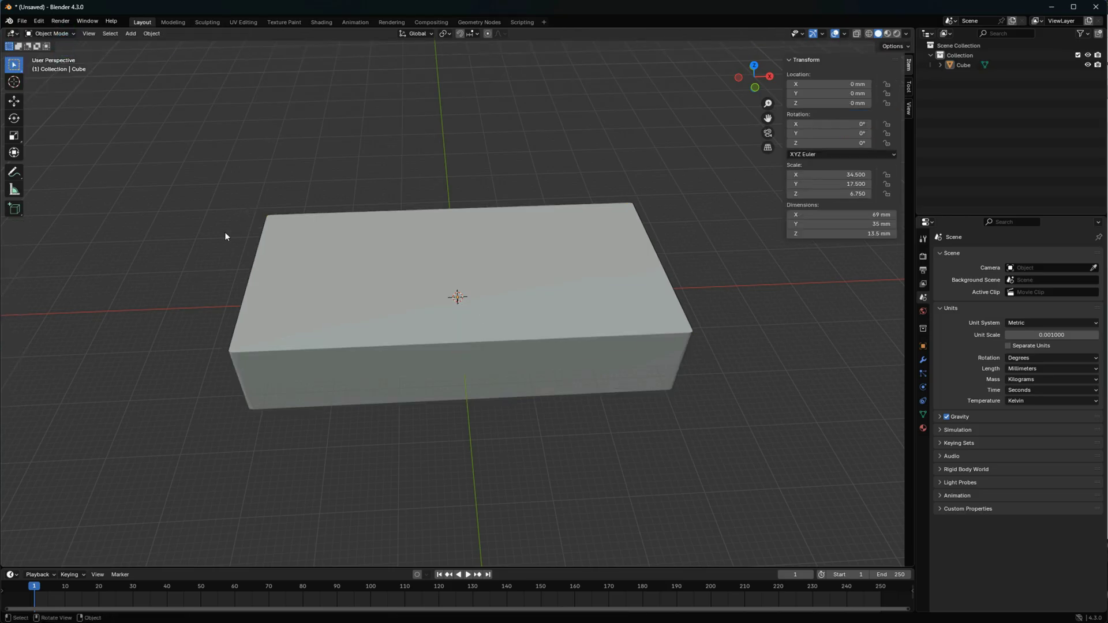
{"action": "left_click", "coordinate": [224, 230]}
{"action": "key", "text": "shift"}
{"action": "key", "text": "shift"}
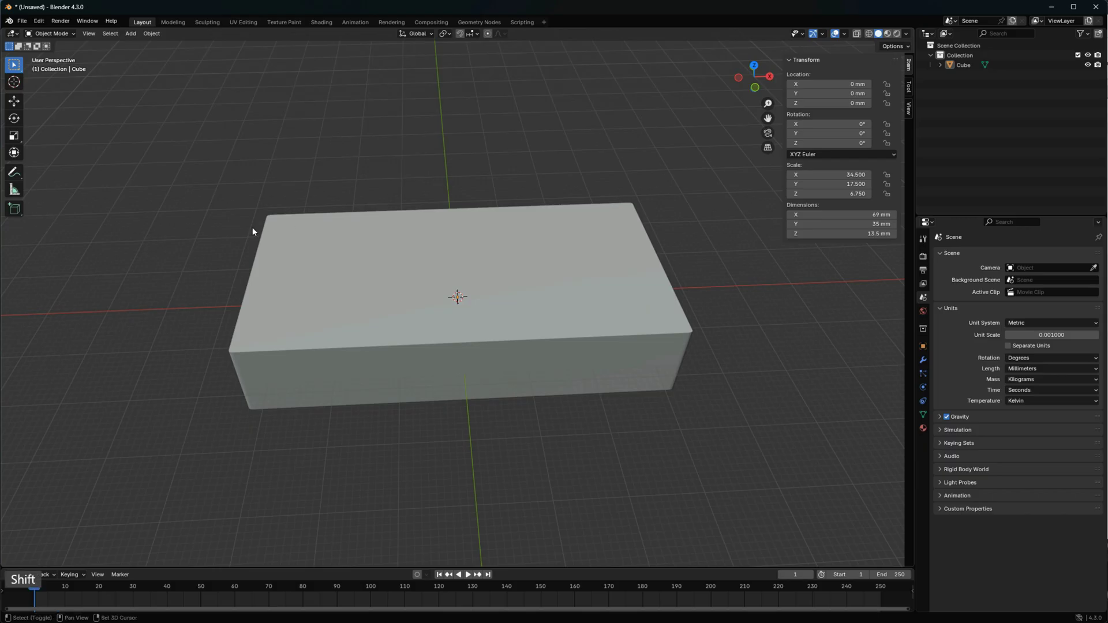
{"action": "key", "text": "shift+a"}
{"action": "mouse_move", "coordinate": [252, 230]}
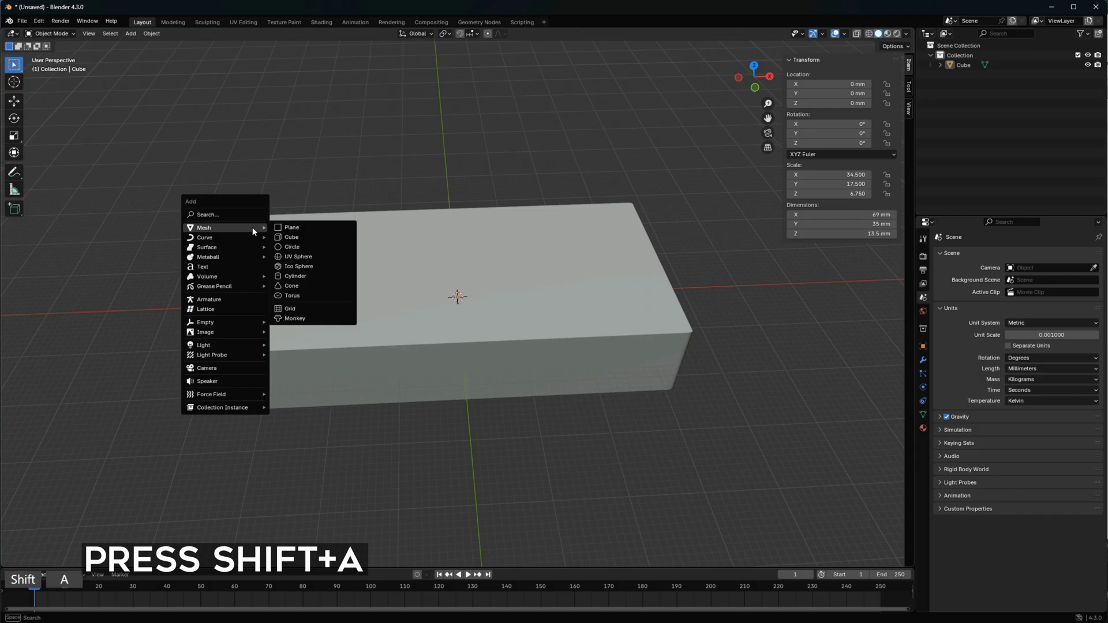
{"action": "left_click", "coordinate": [293, 237]}
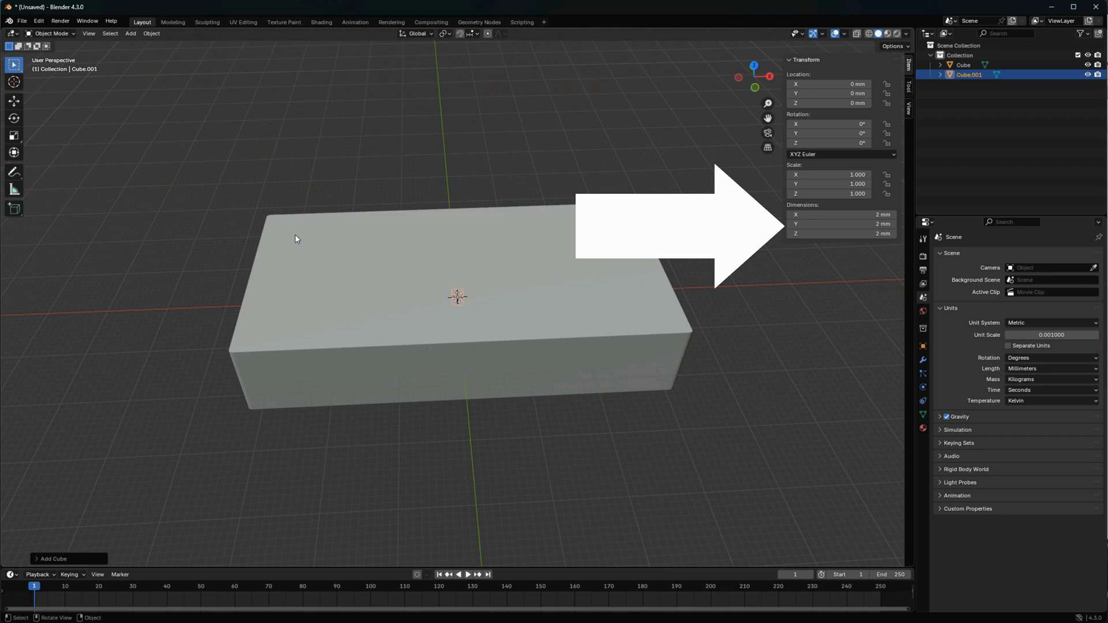
Set the new cube's dimensions to 66 × 32 × 12 mm
{"action": "left_click", "coordinate": [860, 215]}
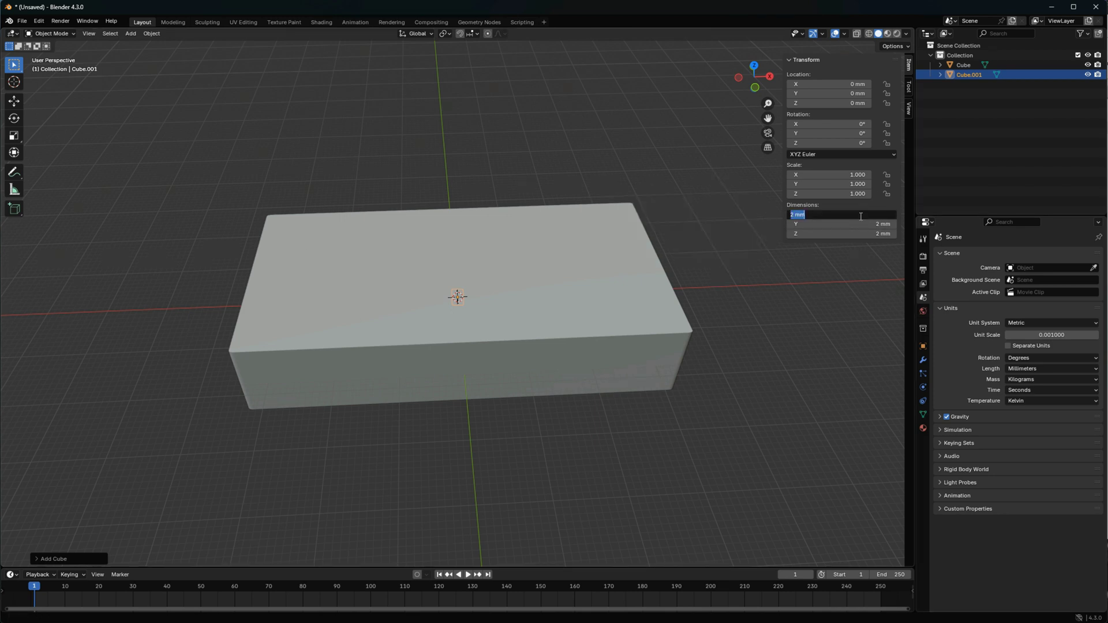
{"action": "type", "text": "66"}
{"action": "left_click", "coordinate": [869, 225]}
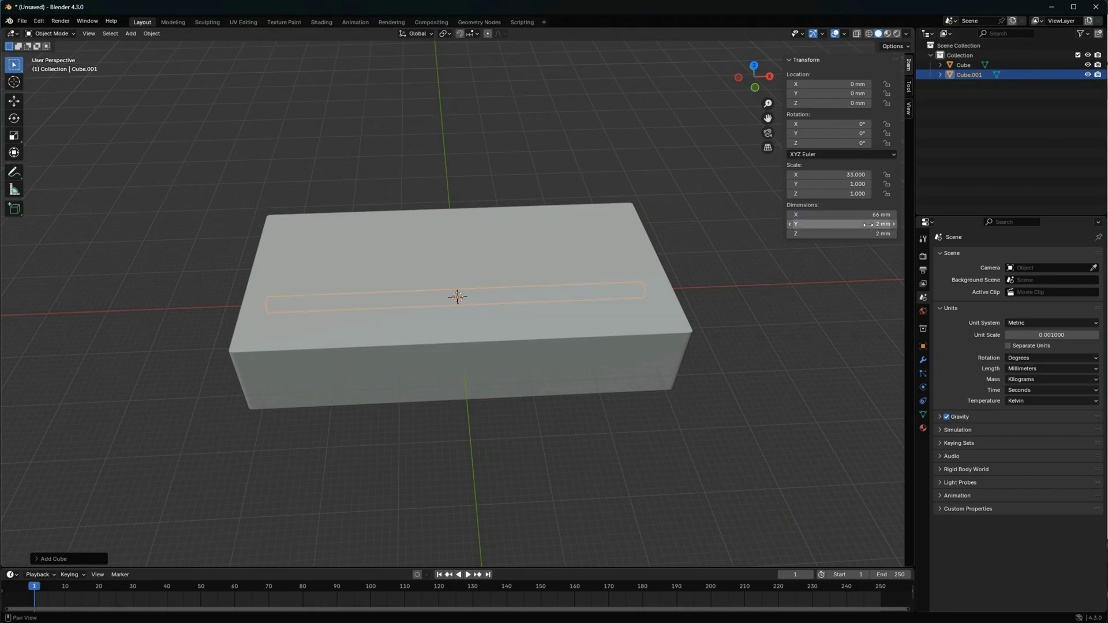
{"action": "type", "text": "32"}
{"action": "key", "text": "Return"}
{"action": "left_click", "coordinate": [866, 234]}
{"action": "type", "text": "12"}
{"action": "key", "text": "Return"}
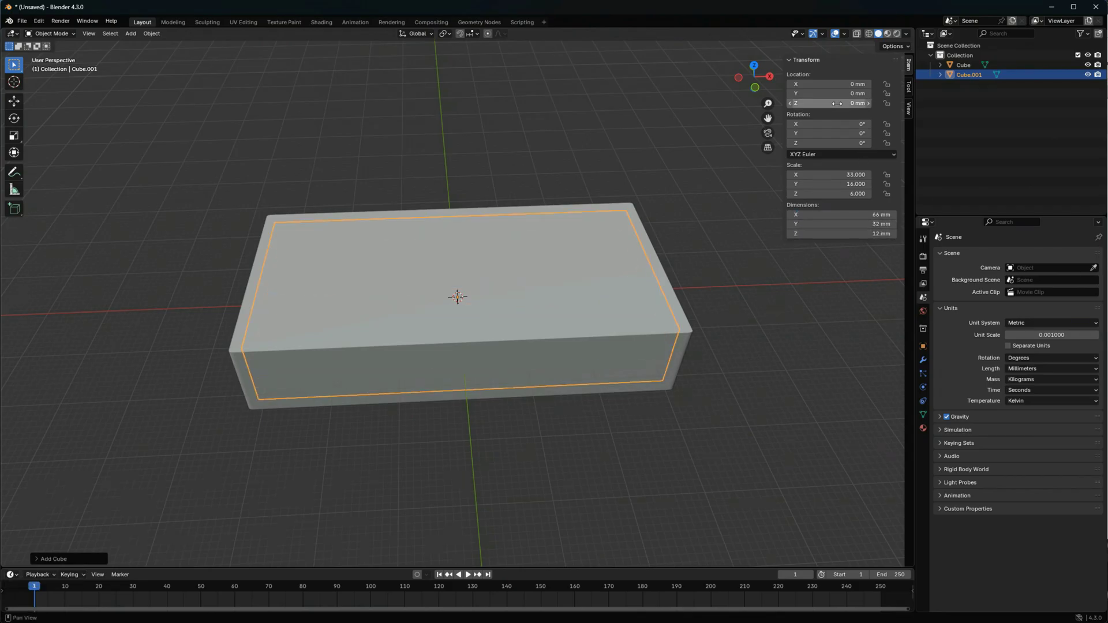
{"action": "middle_click_drag", "start_coordinate": [716, 346], "coordinate": [718, 272]}
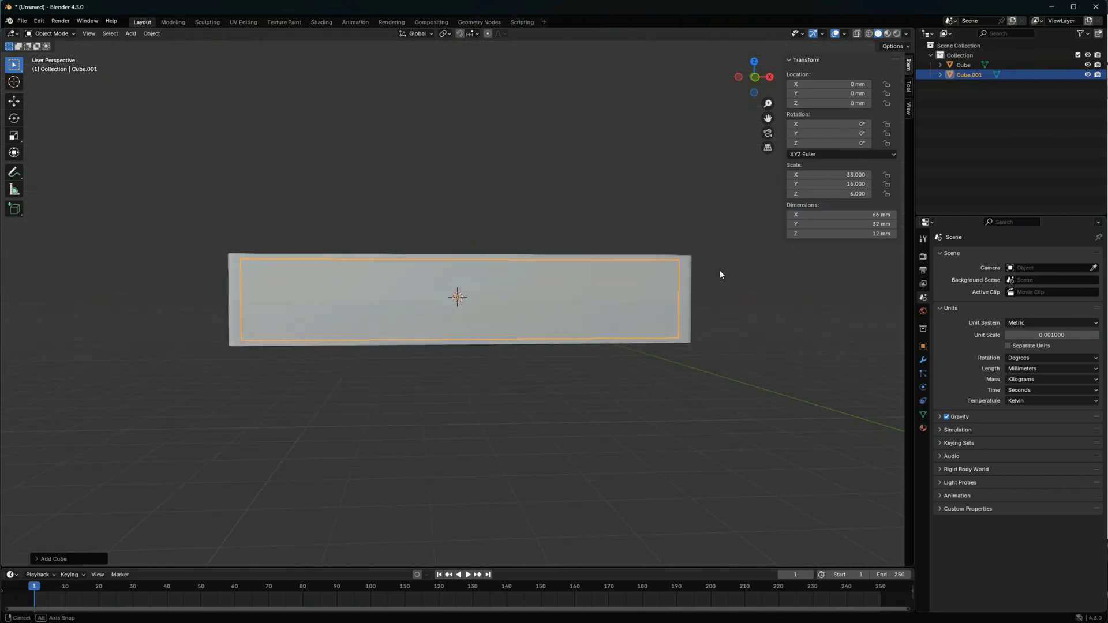
Raise the inner box, trying Z locations of 1.02 and then 1.01 mm
{"action": "left_click", "coordinate": [846, 103]}
{"action": "type", "text": "1"}
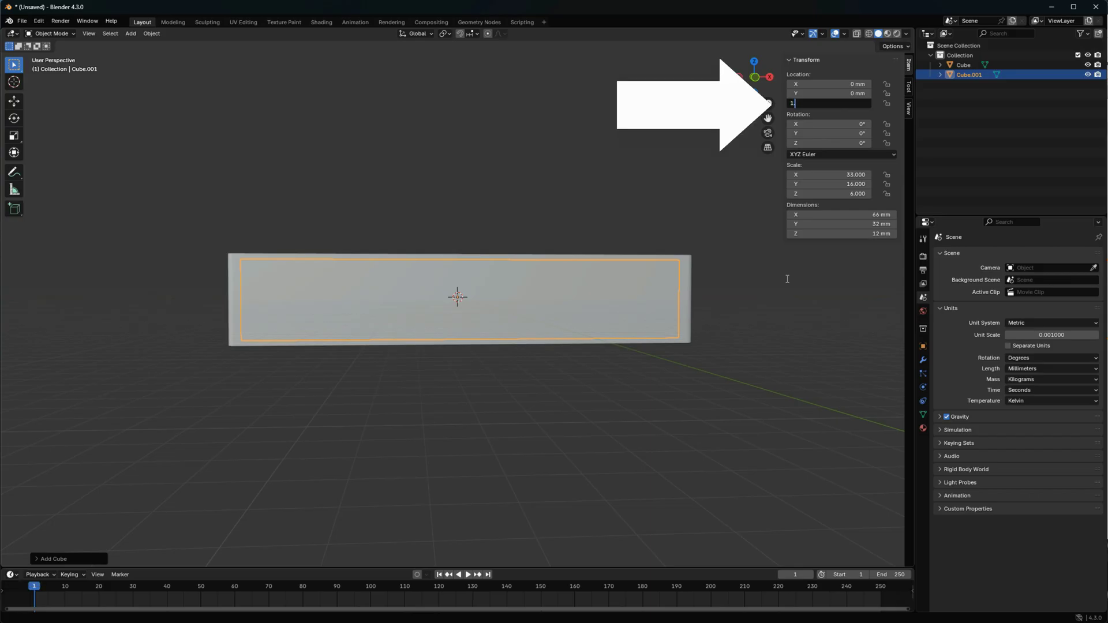
{"action": "type", "text": ".02"}
{"action": "key", "text": "Return"}
{"action": "middle_click_drag", "start_coordinate": [567, 361], "coordinate": [621, 367]}
{"action": "left_click", "coordinate": [846, 102]}
{"action": "type", "text": "1.01"}
{"action": "key", "text": "Return"}
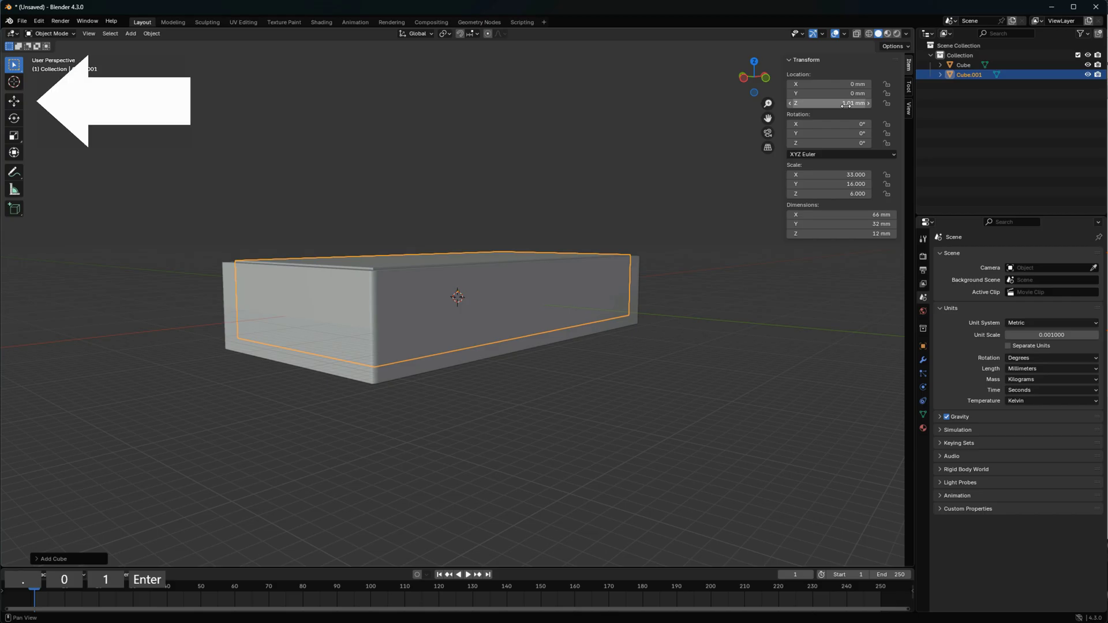
{"action": "middle_click_drag", "start_coordinate": [683, 313], "coordinate": [630, 309]}
Confirm the 12 mm height and set the inner box's Z location to exactly 1 mm
{"action": "left_click", "coordinate": [834, 237]}
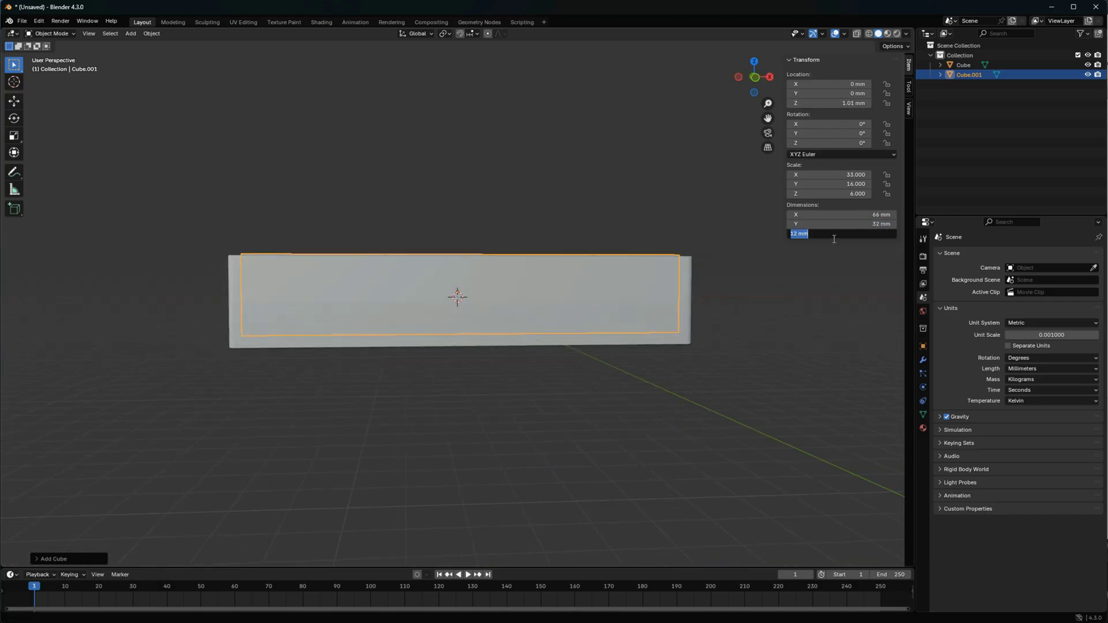
{"action": "left_click", "coordinate": [798, 235]}
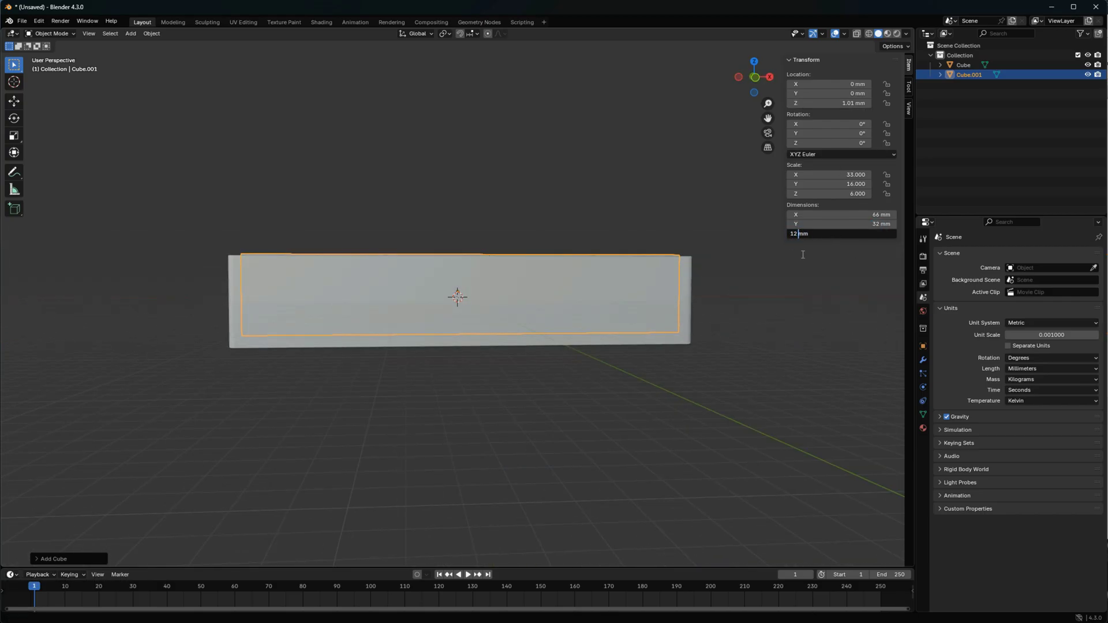
{"action": "key", "text": "Return"}
{"action": "left_click", "coordinate": [831, 104]}
{"action": "type", "text": "1"}
{"action": "key", "text": "Return"}
{"action": "middle_click_drag", "start_coordinate": [693, 334], "coordinate": [688, 363]}
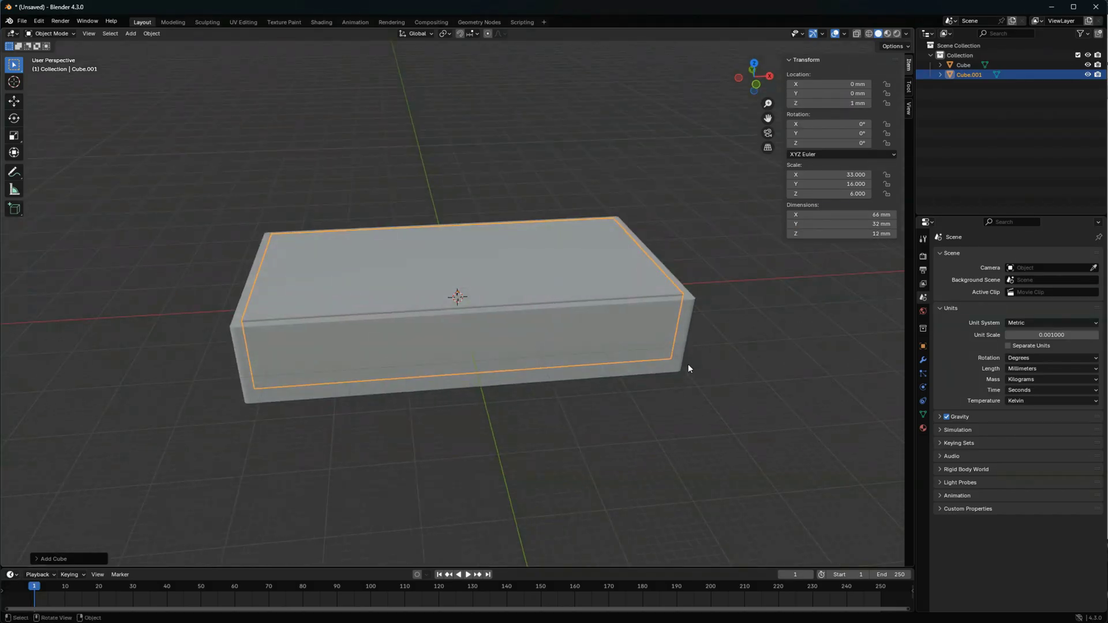
{"action": "left_click", "coordinate": [694, 299]}
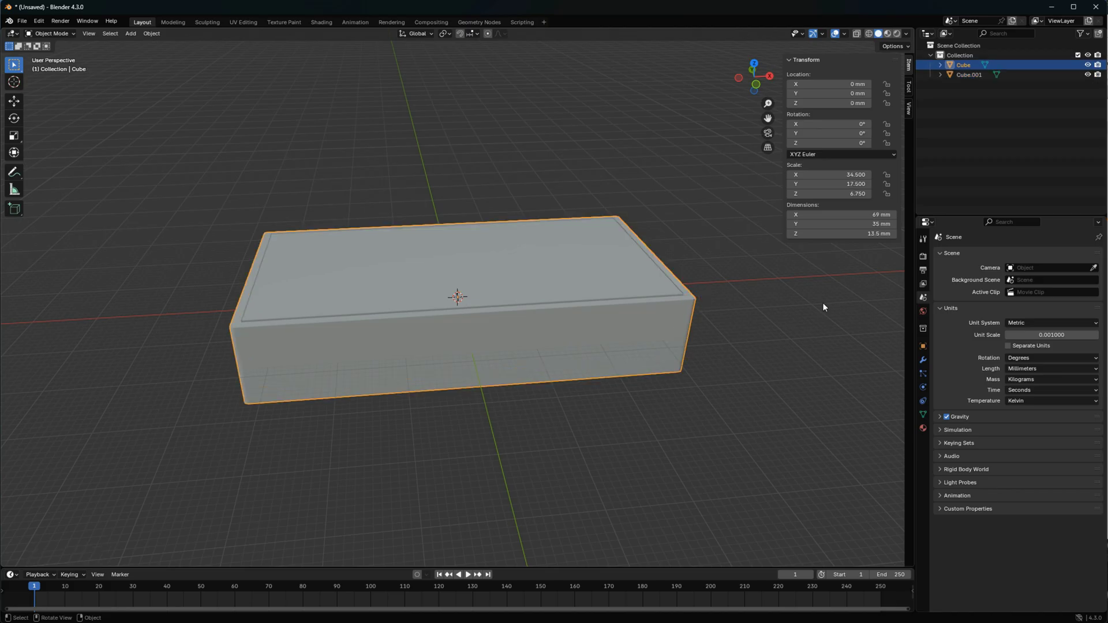
Add a Boolean modifier to the outer box with Cube.001 as cutter and apply it
{"action": "left_click", "coordinate": [923, 361]}
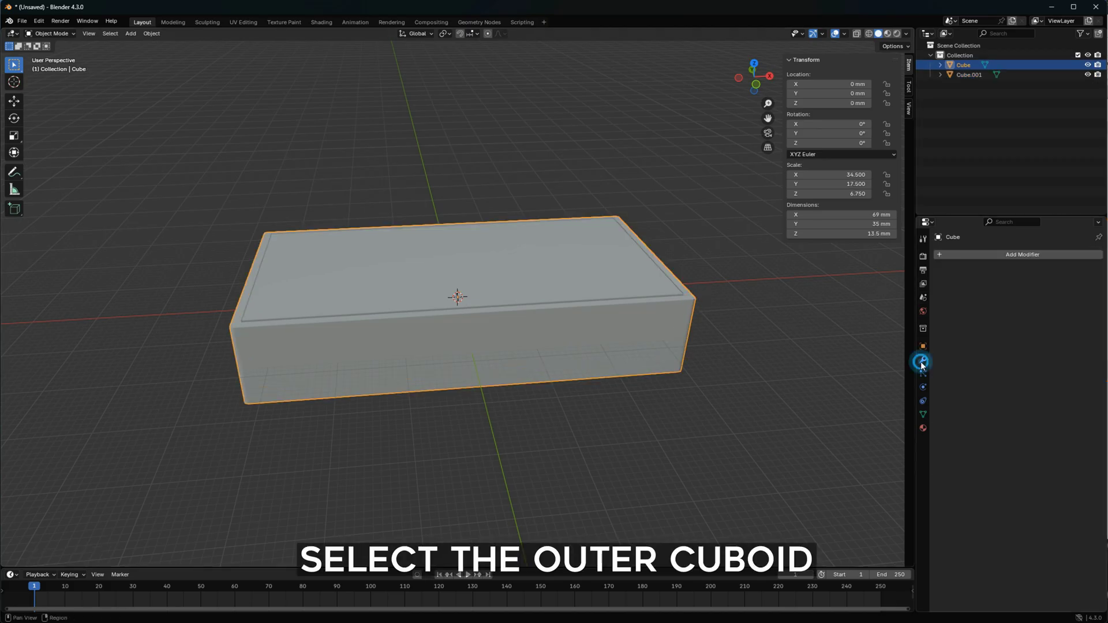
{"action": "left_click", "coordinate": [939, 255]}
{"action": "mouse_move", "coordinate": [940, 255]}
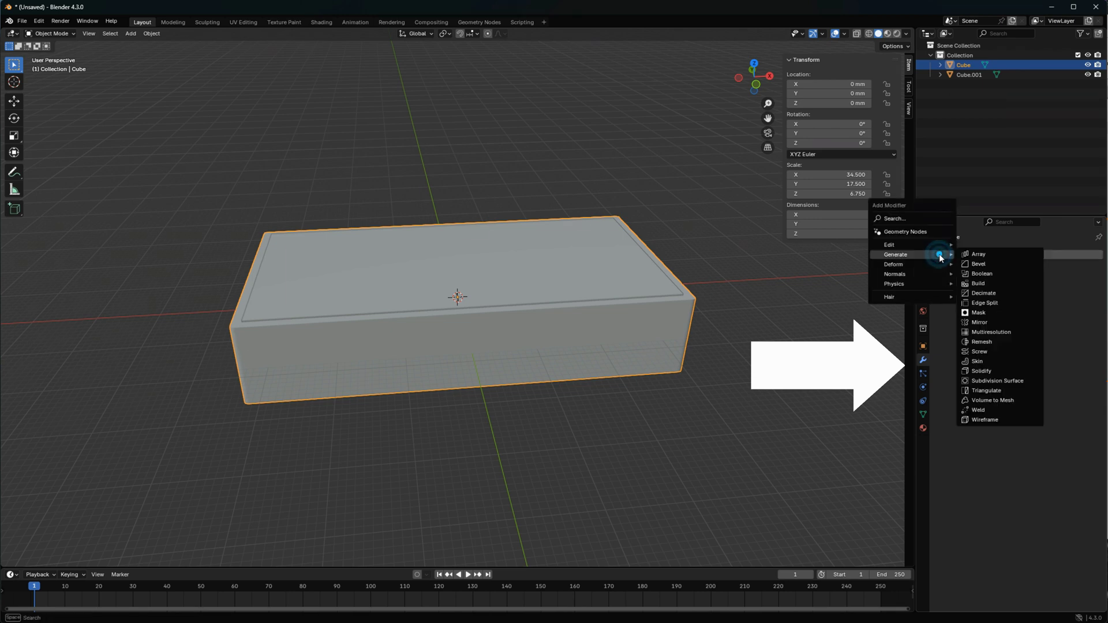
{"action": "left_click", "coordinate": [995, 274]}
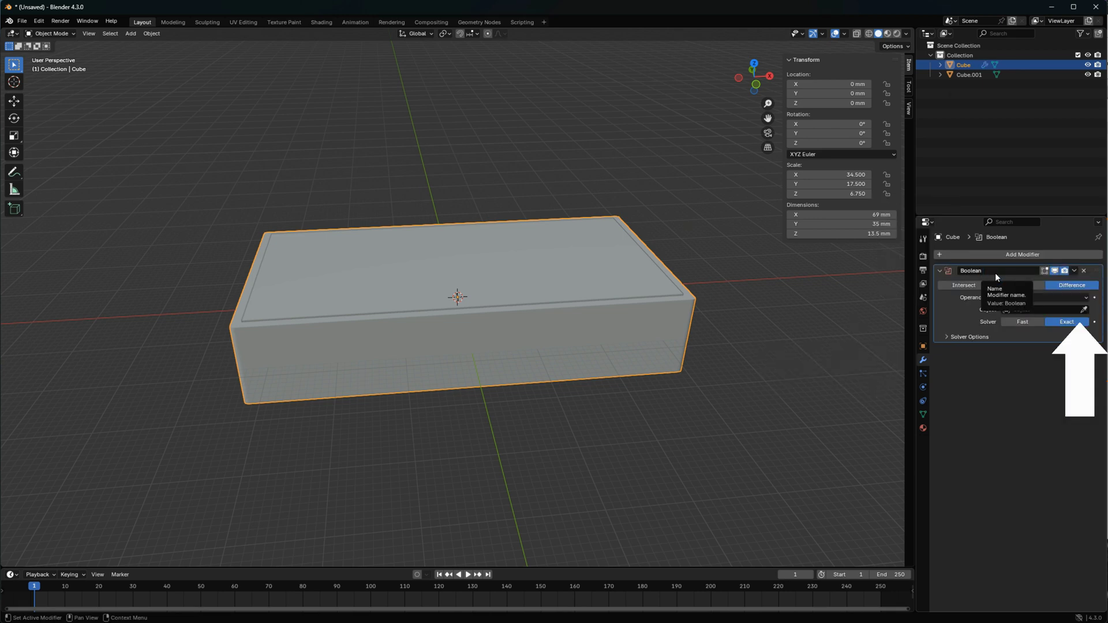
{"action": "left_click", "coordinate": [1084, 312]}
{"action": "left_click", "coordinate": [629, 270]}
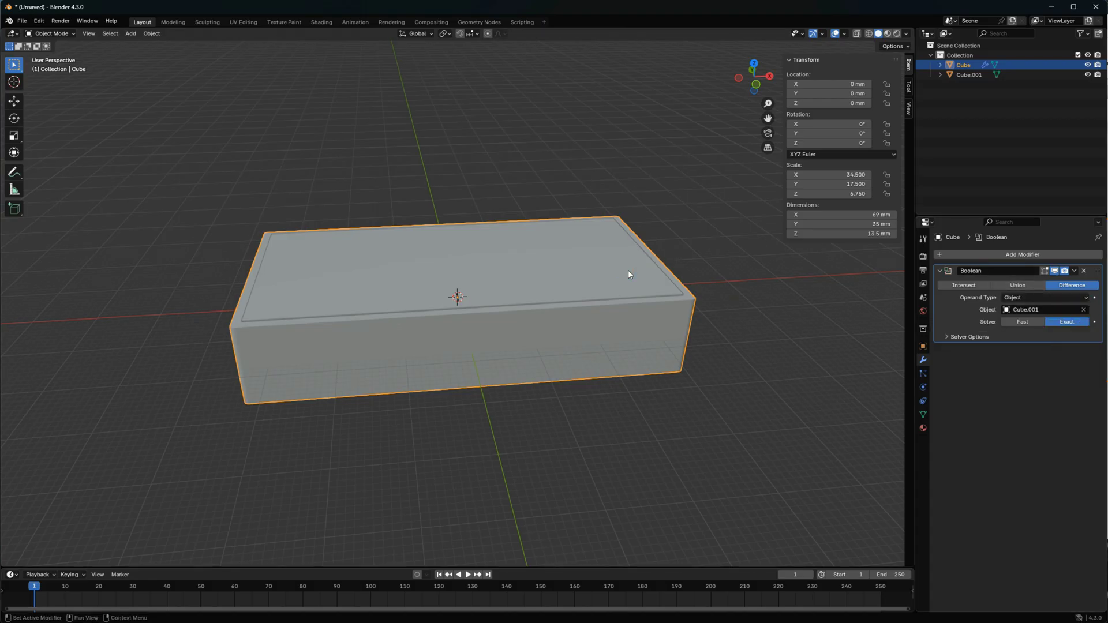
{"action": "left_click", "coordinate": [1075, 271]}
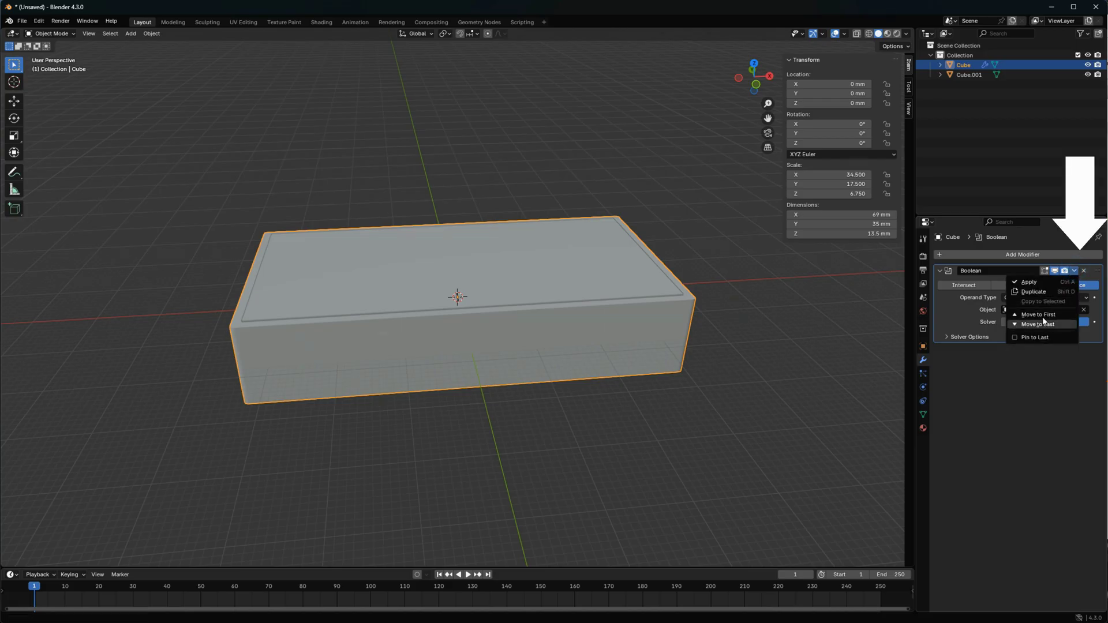
{"action": "left_click", "coordinate": [1041, 283]}
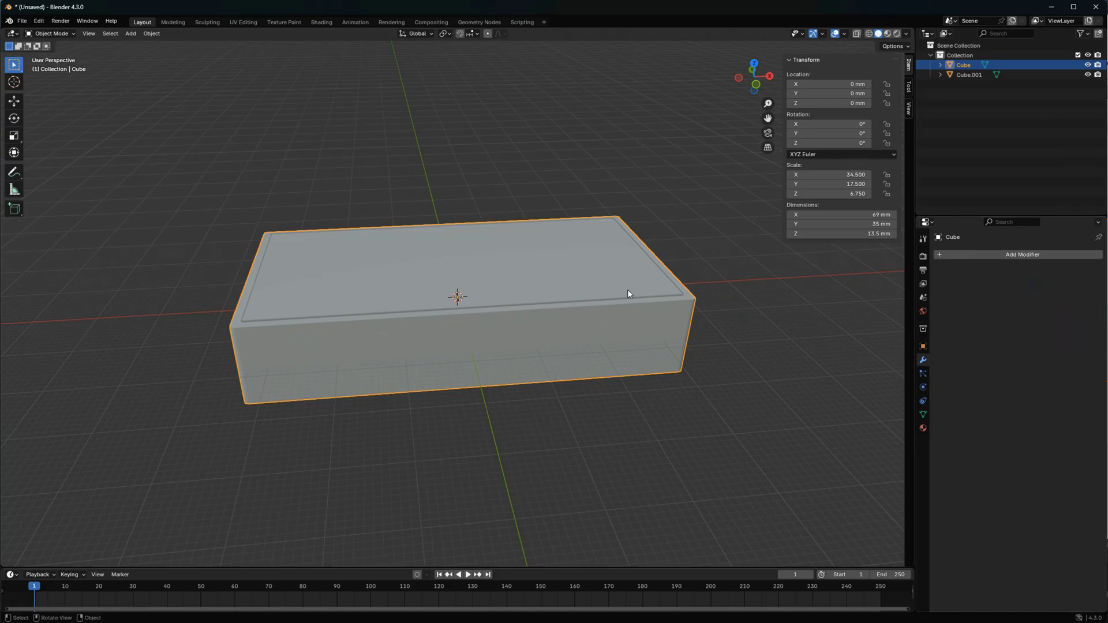
Delete the leftover inner box Cube.001 to reveal the hollow shell
{"action": "left_click", "coordinate": [613, 269]}
{"action": "key", "text": "Delete"}
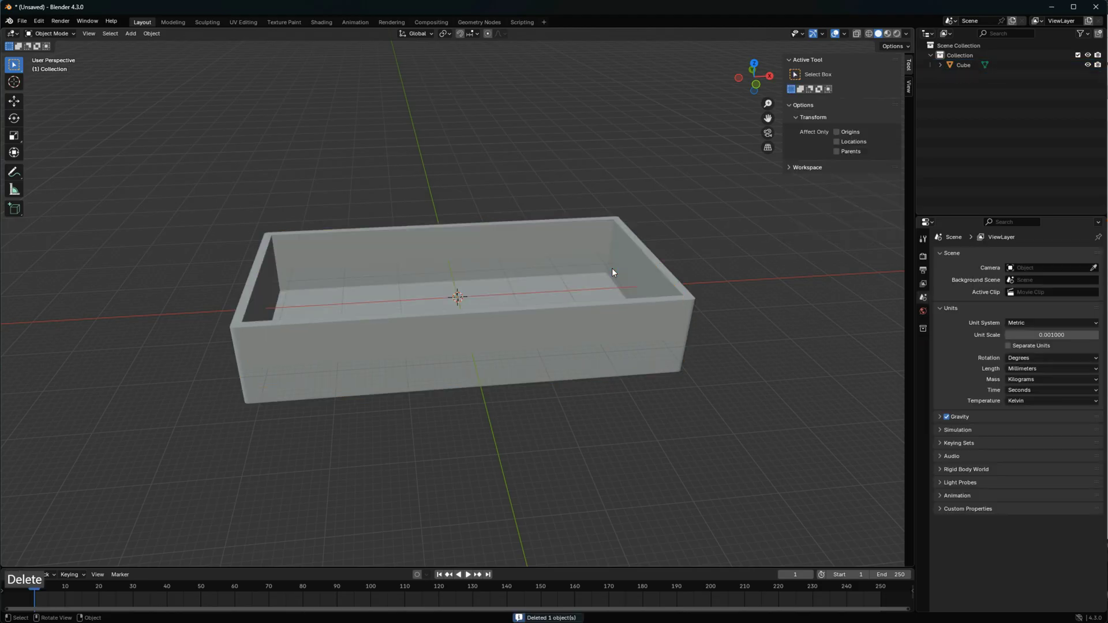
{"action": "middle_click_drag", "start_coordinate": [742, 333], "coordinate": [571, 366]}
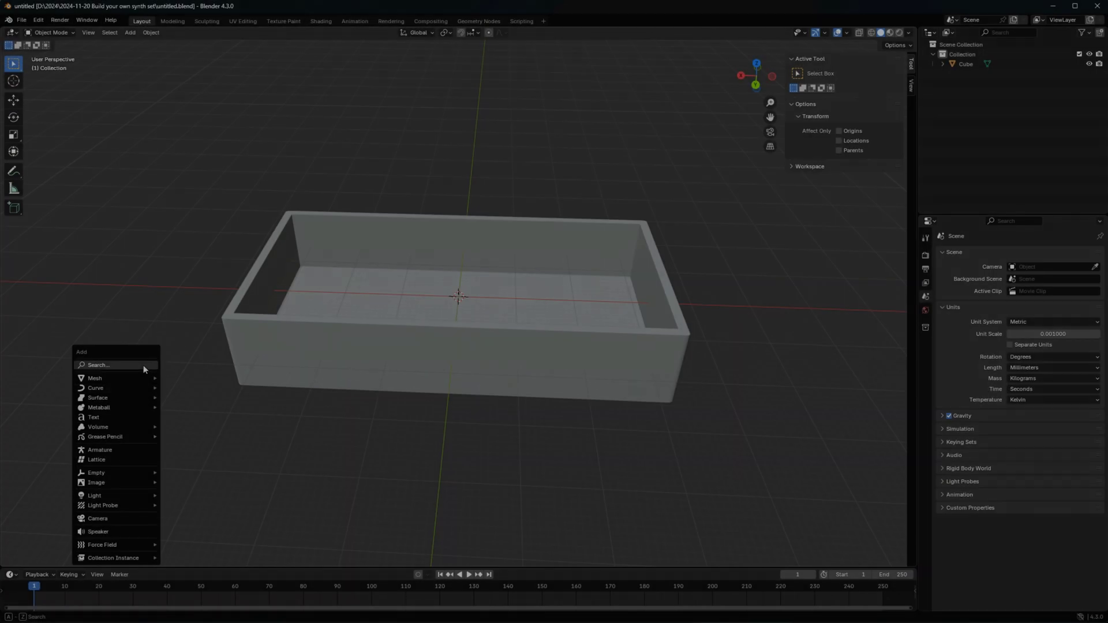
Add a new cube and rename it 'usb port stencil'
{"action": "left_click", "coordinate": [144, 364]}
{"action": "double_click", "coordinate": [971, 74]}
{"action": "type", "text": "usb port stencil"}
{"action": "key", "text": "Return"}
Size the usb port stencil to 8 × 8 × 4 mm
{"action": "left_click", "coordinate": [843, 213]}
{"action": "type", "text": "8"}
{"action": "key", "text": "Tab"}
{"action": "type", "text": "8"}
{"action": "key", "text": "Return"}
{"action": "left_click", "coordinate": [875, 232]}
{"action": "type", "text": "4"}
{"action": "key", "text": "Return"}
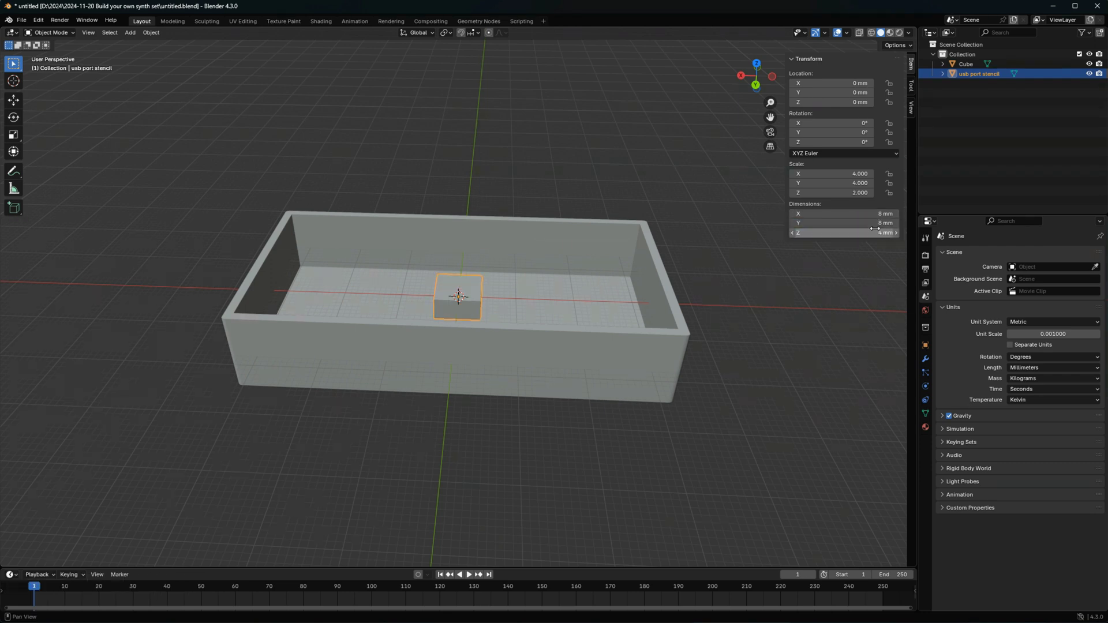
Lift the stencil above the box and widen it to 9 mm
{"action": "left_click", "coordinate": [13, 99]}
{"action": "left_click_drag", "start_coordinate": [459, 272], "coordinate": [458, 118]}
{"action": "middle_click_drag", "start_coordinate": [458, 119], "coordinate": [530, 172]}
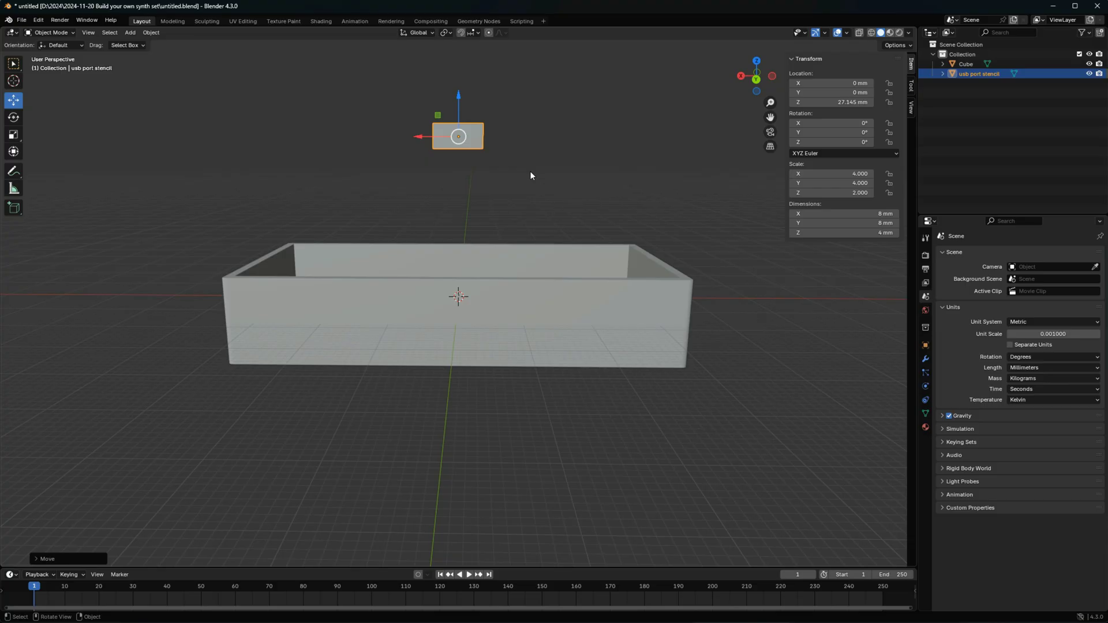
{"action": "double_click", "coordinate": [875, 214]}
{"action": "type", "text": "9"}
{"action": "key", "text": "Return"}
Bevel the stencil's bottom edge, then lower it into the enclosure against the long wall
{"action": "left_click", "coordinate": [57, 33]}
{"action": "left_click", "coordinate": [51, 54]}
{"action": "middle_click_drag", "start_coordinate": [347, 163], "coordinate": [459, 195]}
{"action": "left_click_drag", "start_coordinate": [458, 196], "coordinate": [497, 189]}
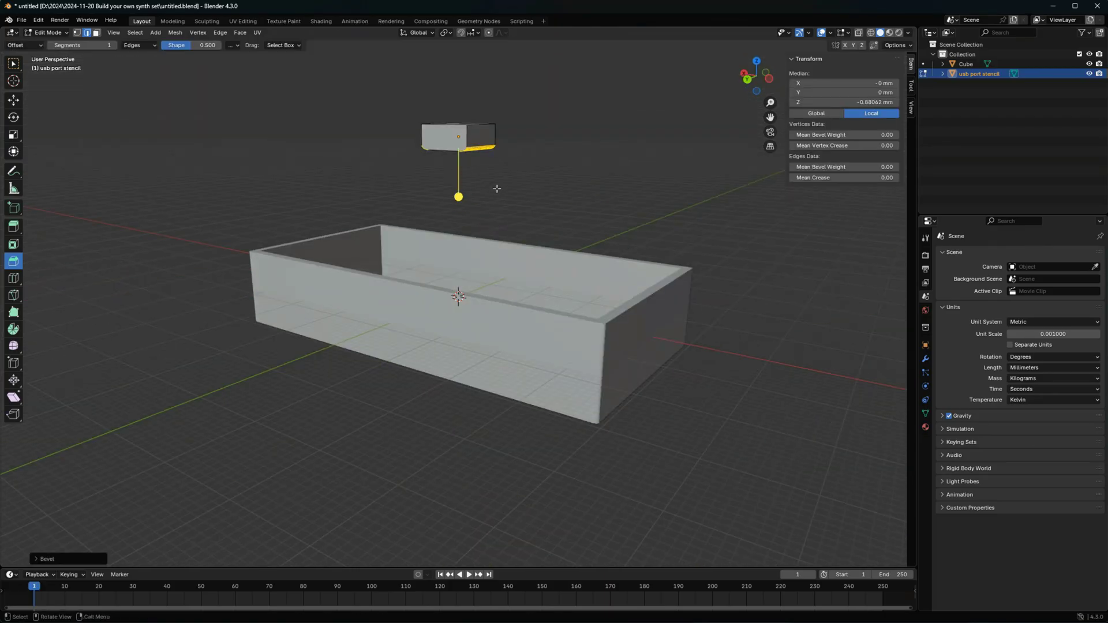
{"action": "left_click", "coordinate": [59, 33]}
{"action": "left_click", "coordinate": [52, 44]}
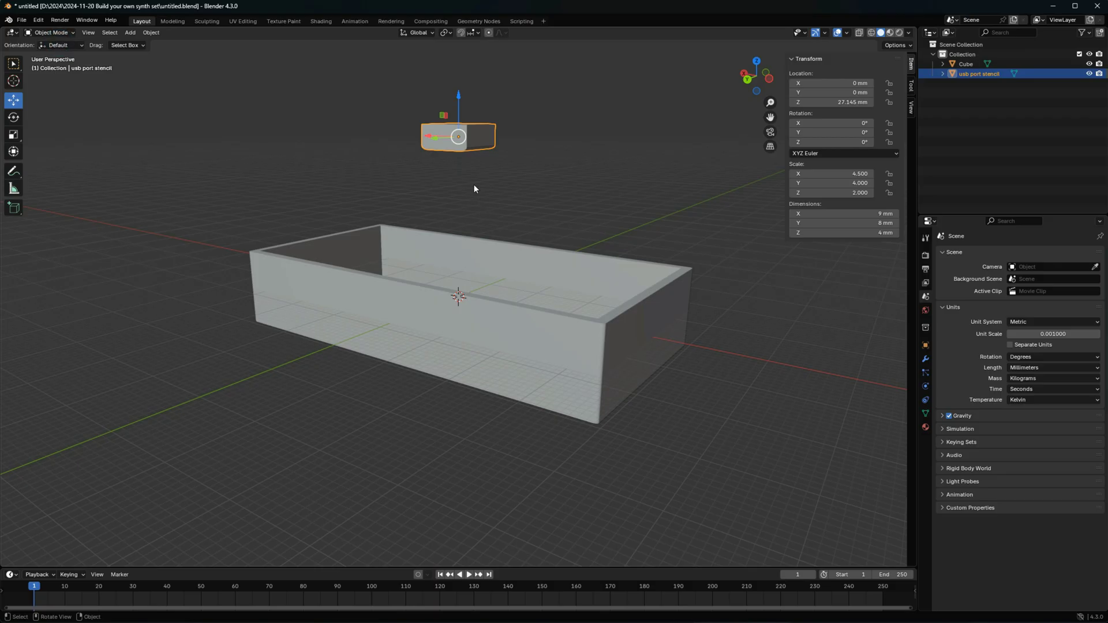
{"action": "left_click_drag", "start_coordinate": [459, 93], "coordinate": [487, 287]}
{"action": "left_click_drag", "start_coordinate": [435, 339], "coordinate": [387, 367]}
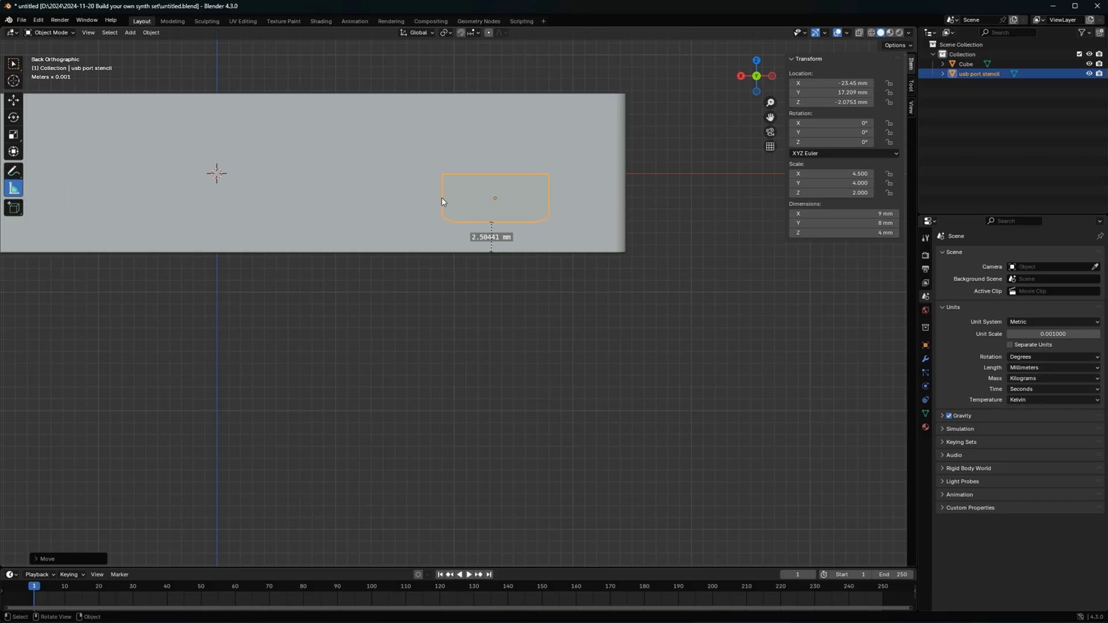
Measure the stencil's distance from the enclosure edge, then undo and redo its height change
{"action": "left_click_drag", "start_coordinate": [441, 202], "coordinate": [411, 201], "text": "shift"}
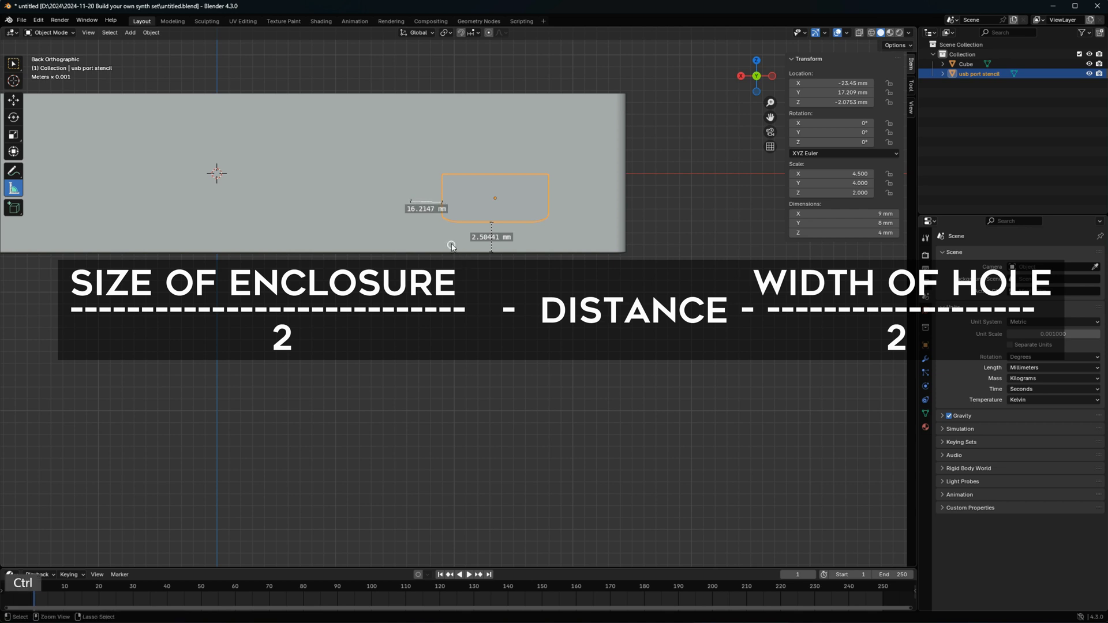
{"action": "key", "text": "ctrl+z"}
{"action": "key", "text": "ctrl+z"}
{"action": "key", "text": "ctrl+z"}
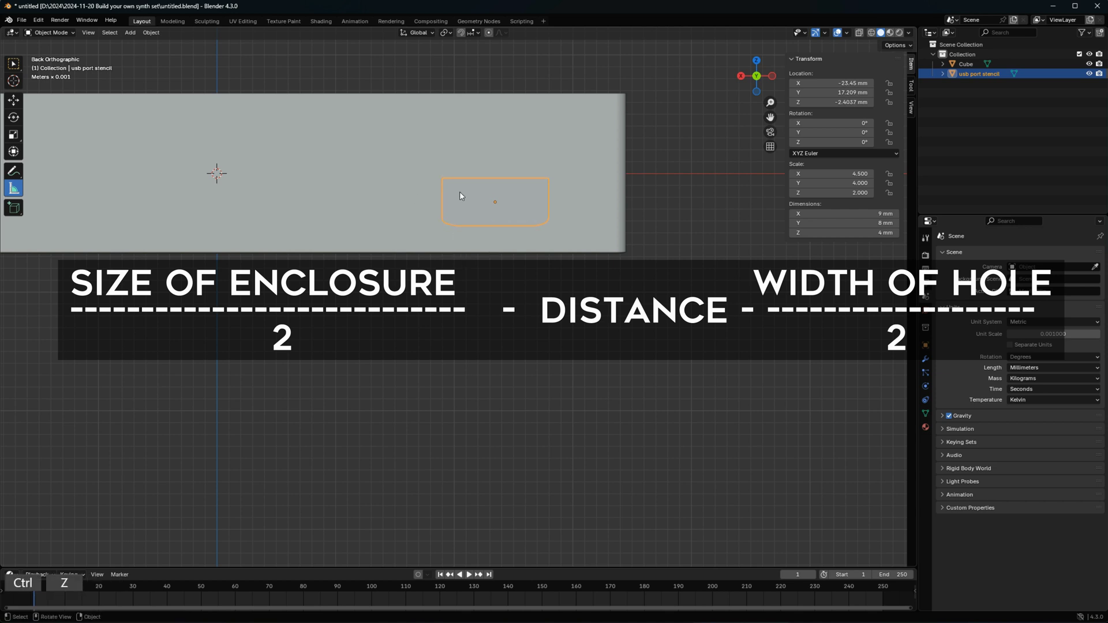
{"action": "left_click", "coordinate": [13, 100]}
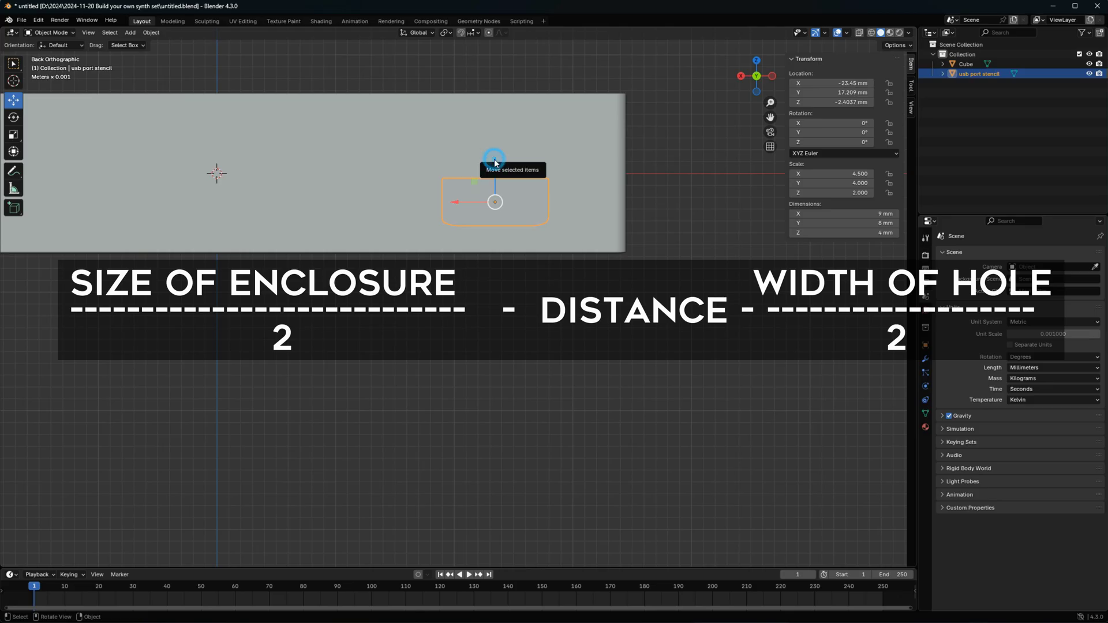
{"action": "key", "text": "ctrl+shift+z"}
Measure the 2.5865 mm clearance below the stencil and nudge its height in the wall
{"action": "left_click", "coordinate": [13, 188]}
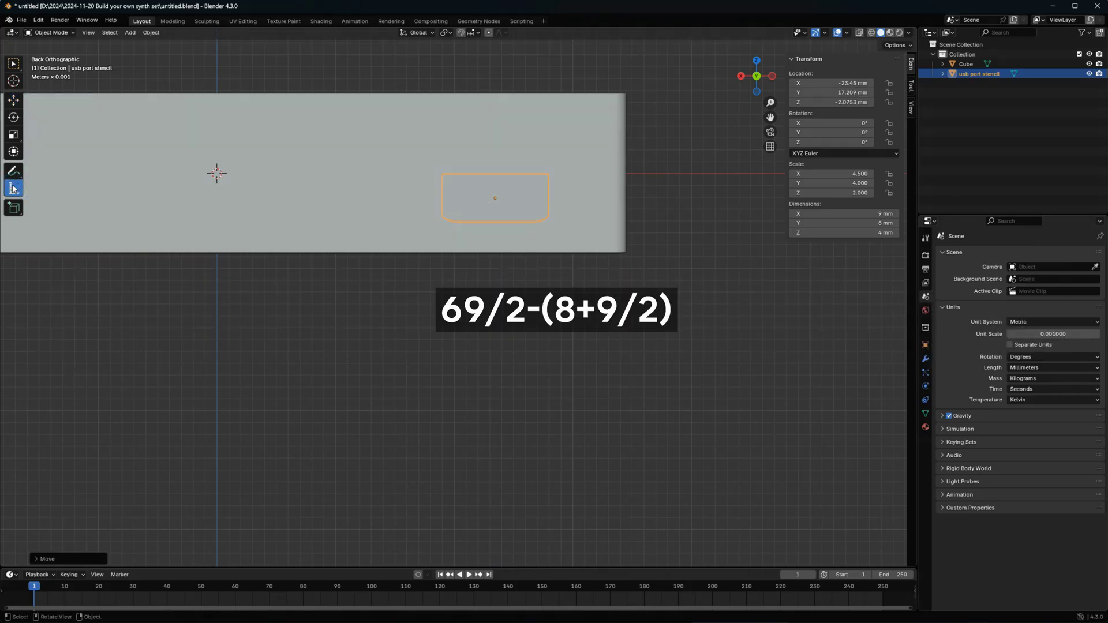
{"action": "left_click_drag", "start_coordinate": [494, 222], "coordinate": [494, 240]}
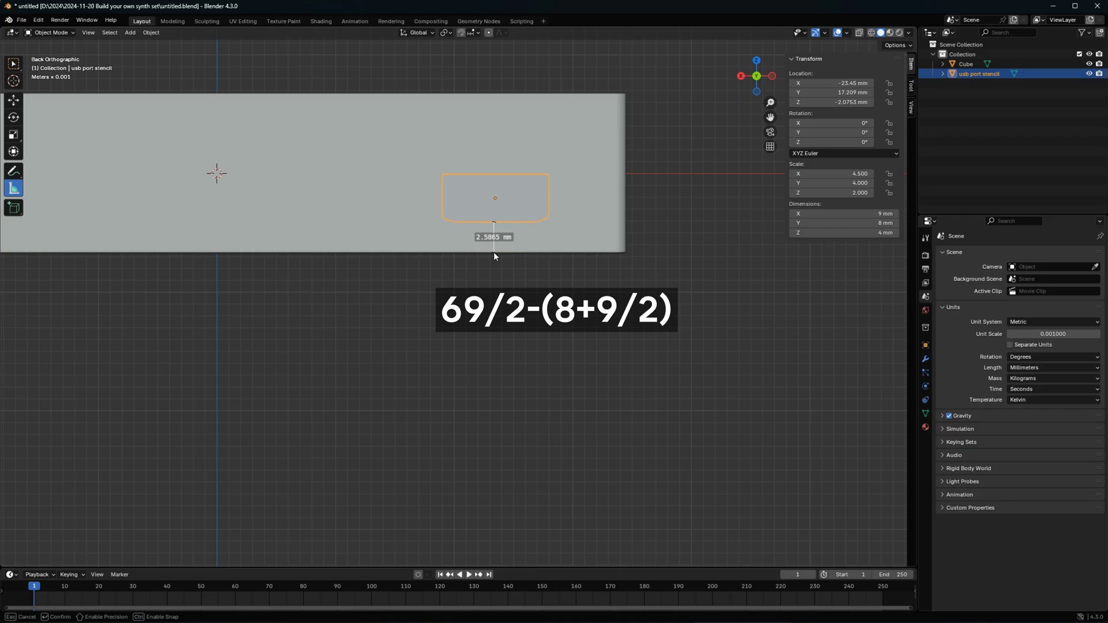
{"action": "left_click_drag", "start_coordinate": [494, 252], "coordinate": [493, 252]}
{"action": "left_click", "coordinate": [13, 100]}
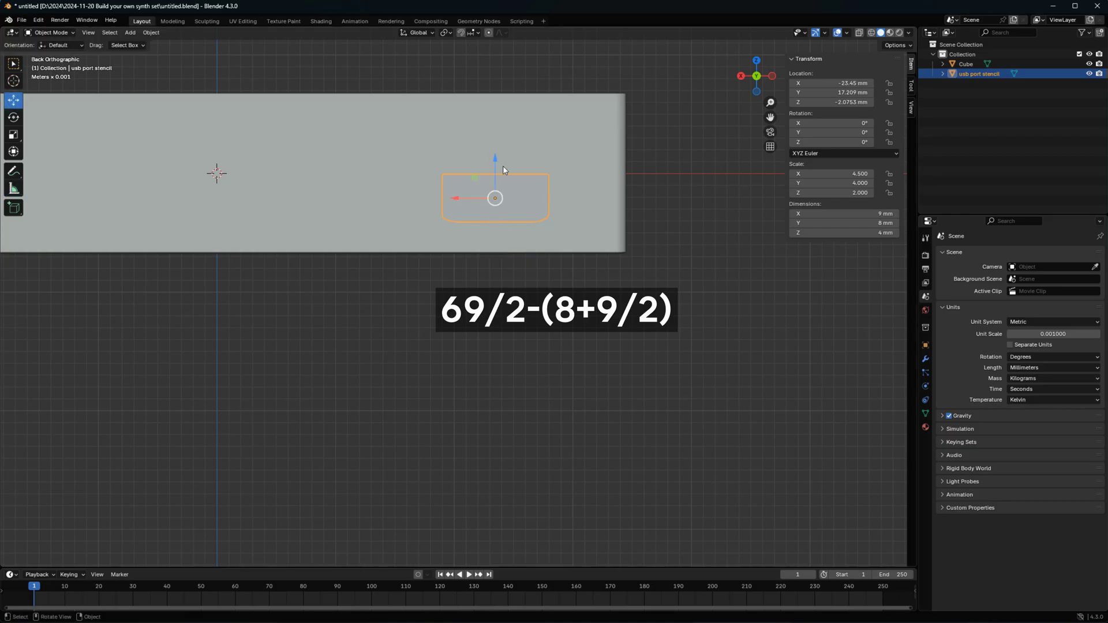
{"action": "left_click_drag", "start_coordinate": [496, 157], "coordinate": [497, 160]}
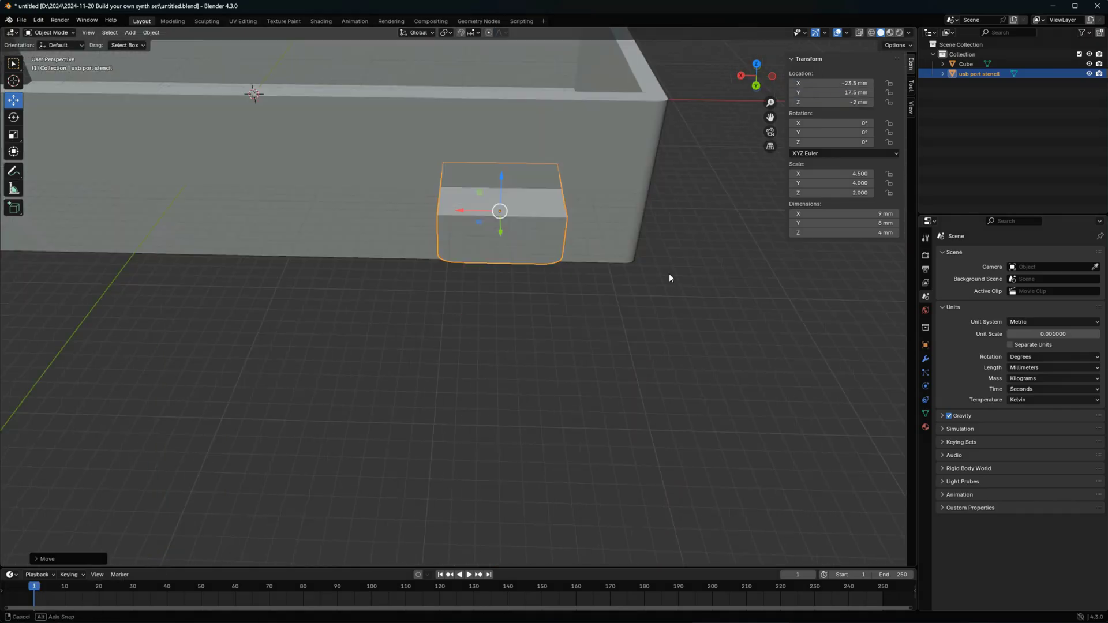
Add a Boolean Difference modifier to Cube using the usb port stencil and apply it
{"action": "left_click", "coordinate": [926, 359]}
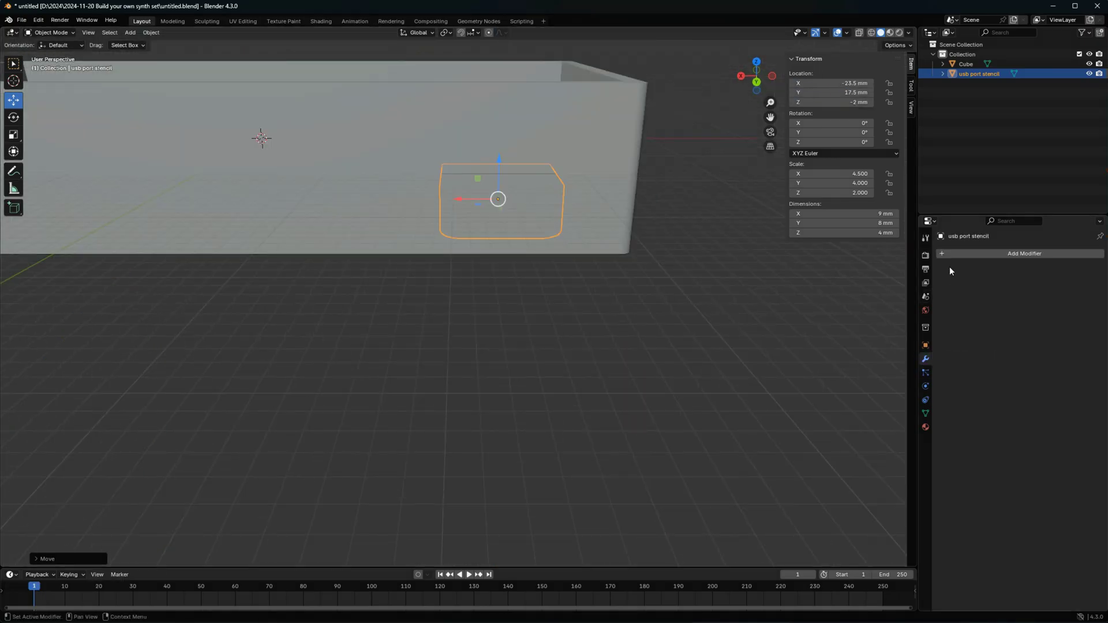
{"action": "left_click", "coordinate": [965, 63]}
{"action": "left_click", "coordinate": [981, 254]}
{"action": "mouse_move", "coordinate": [924, 292]}
{"action": "left_click", "coordinate": [981, 313]}
{"action": "left_click", "coordinate": [1085, 309]}
{"action": "key", "text": "Escape"}
{"action": "key", "text": "ctrl+z"}
Set the usb port stencil's Location X to -9.5 mm
{"action": "left_click", "coordinate": [496, 210]}
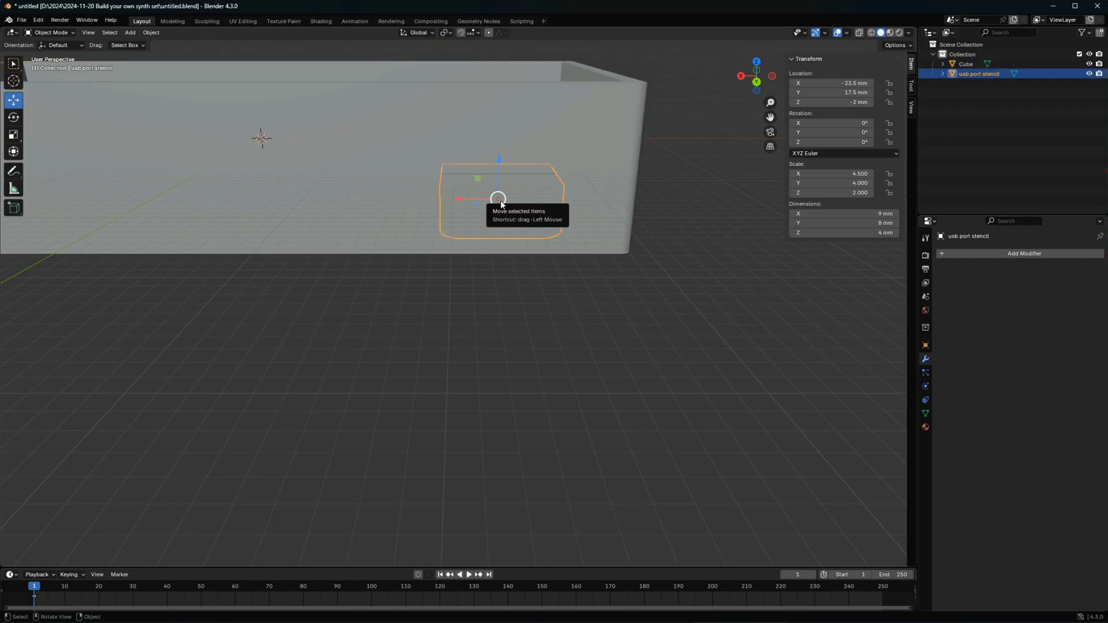
{"action": "left_click", "coordinate": [847, 83]}
{"action": "key", "text": "Left"}
{"action": "key", "text": "Right"}
{"action": "key", "text": "BackSpace"}
{"action": "type", "text": "9"}
{"action": "key", "text": "Return"}
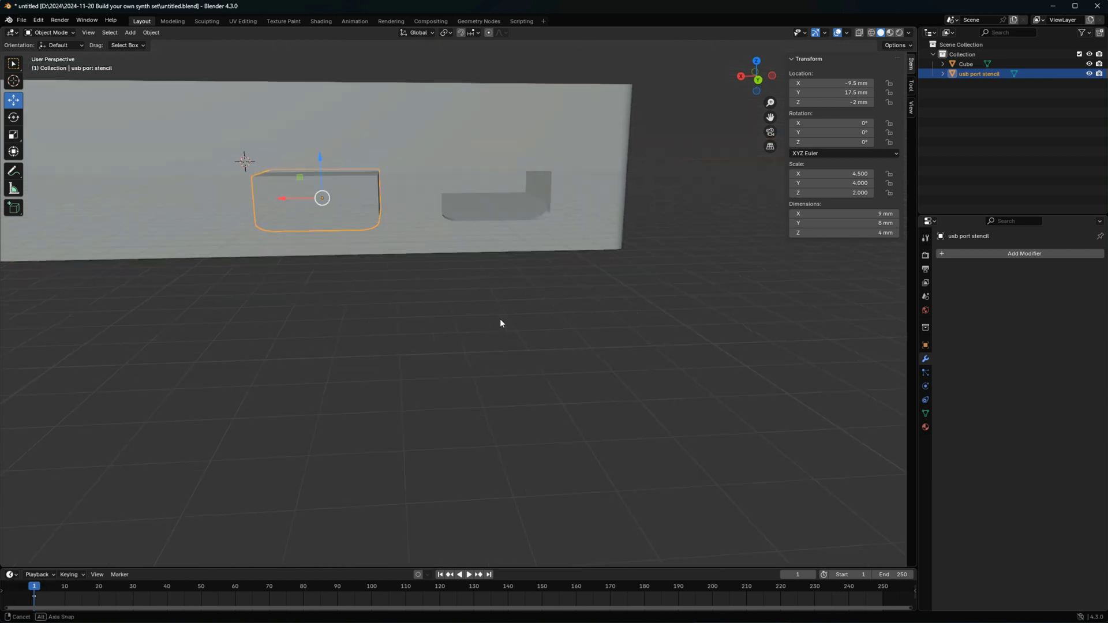
Cut the second opening by applying another Boolean Difference on Cube with the usb port stencil
{"action": "middle_click_drag", "start_coordinate": [493, 305], "coordinate": [707, 294]}
{"action": "left_click", "coordinate": [545, 121]}
{"action": "left_click", "coordinate": [942, 253]}
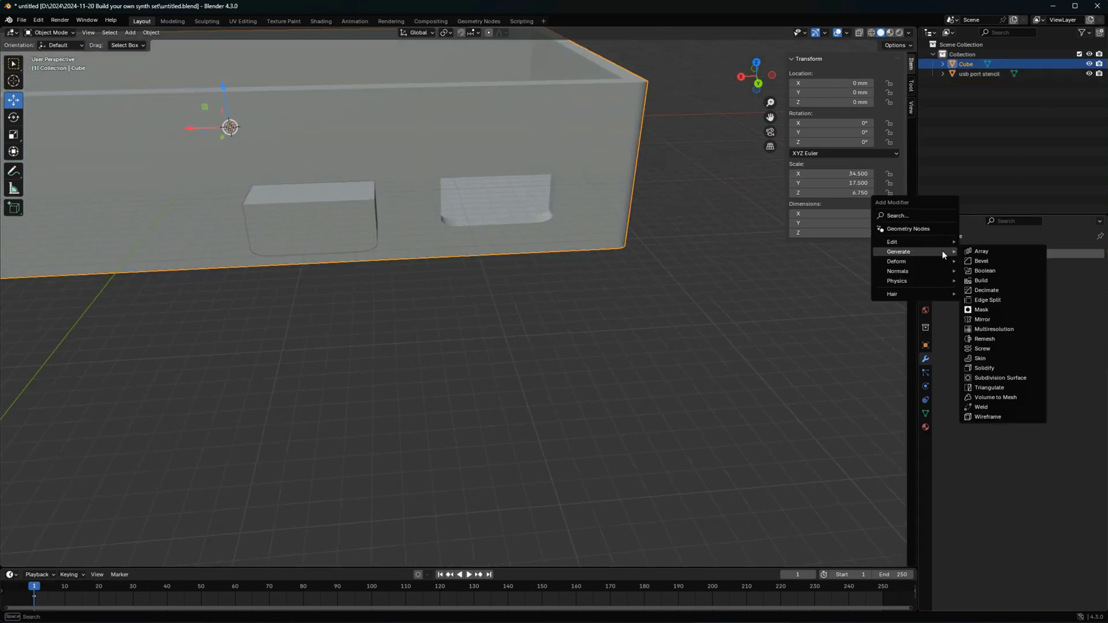
{"action": "left_click", "coordinate": [992, 276]}
{"action": "left_click", "coordinate": [1086, 308]}
{"action": "left_click", "coordinate": [981, 74]}
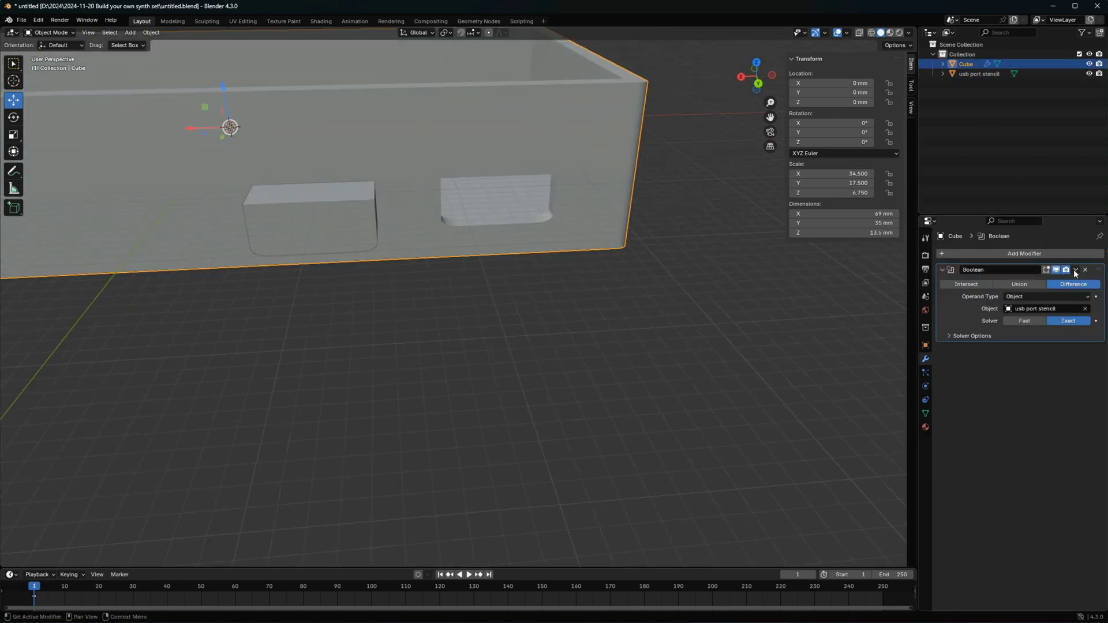
{"action": "left_click", "coordinate": [1075, 270]}
{"action": "left_click", "coordinate": [1031, 281]}
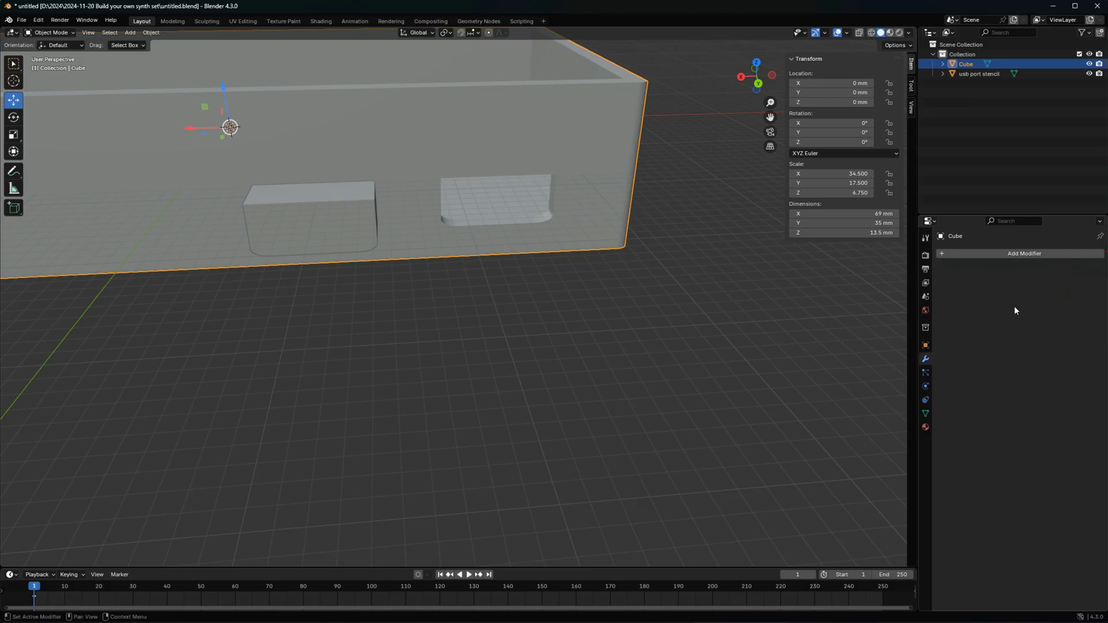
Lower the port stencil and slide it along X to the enclosure's short end wall
{"action": "left_click", "coordinate": [329, 217]}
{"action": "middle_click_drag", "start_coordinate": [281, 285], "coordinate": [288, 262]}
{"action": "left_click_drag", "start_coordinate": [289, 199], "coordinate": [299, 223]}
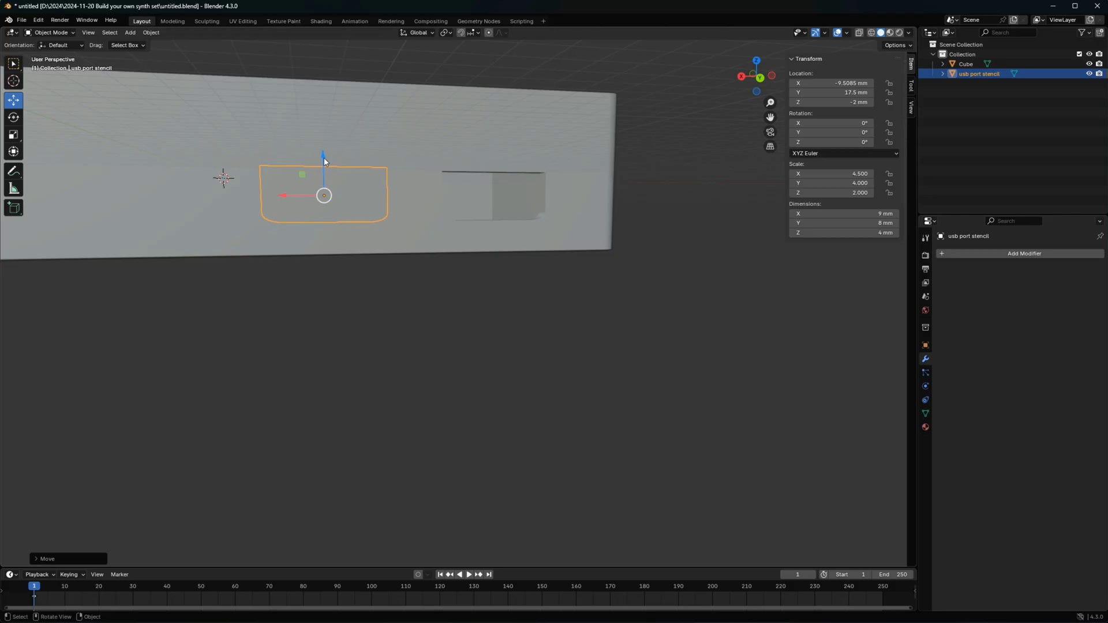
{"action": "left_click_drag", "start_coordinate": [325, 162], "coordinate": [324, 326]}
{"action": "middle_click_drag", "start_coordinate": [426, 274], "coordinate": [418, 314]}
{"action": "scroll", "coordinate": [418, 314], "scroll_direction": "down", "scroll_amount": 2}
{"action": "middle_click_drag", "start_coordinate": [356, 257], "coordinate": [393, 236]}
{"action": "left_click_drag", "start_coordinate": [375, 357], "coordinate": [75, 482]}
{"action": "middle_click_drag", "start_coordinate": [290, 373], "coordinate": [353, 352]}
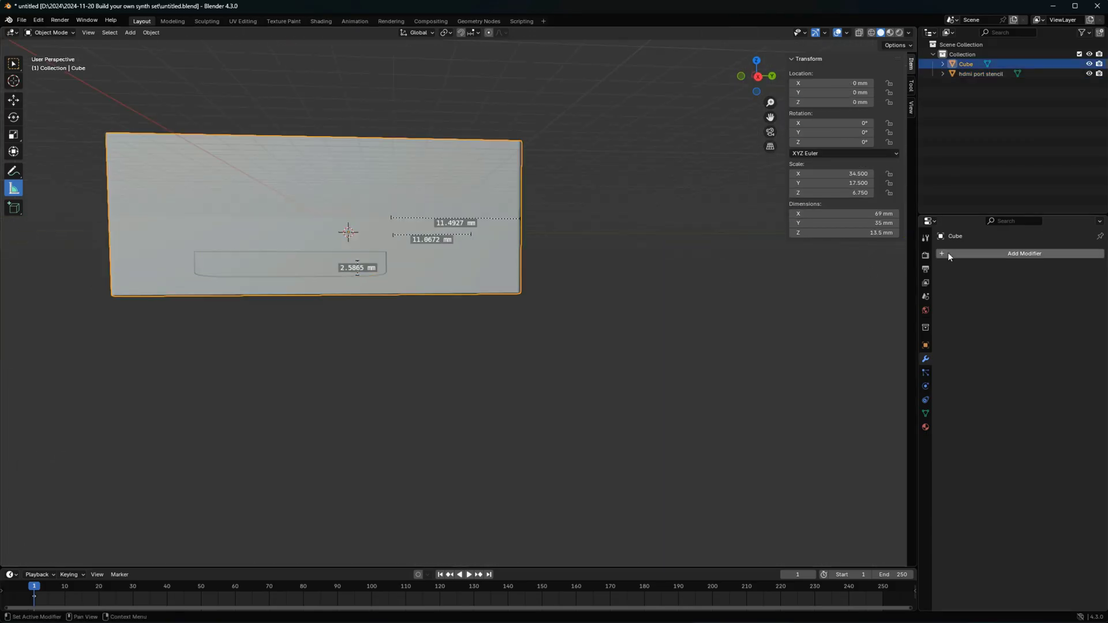
Add a Boolean modifier to the enclosure Cube to subtract the stencil
{"action": "left_click", "coordinate": [948, 253]}
{"action": "left_click", "coordinate": [1039, 274]}
{"action": "left_click", "coordinate": [1085, 308]}
Apply the Boolean cut with the hdmi port stencil, then check the enclosure's modifiers
{"action": "left_click", "coordinate": [991, 70]}
{"action": "left_click", "coordinate": [1076, 270]}
{"action": "left_click", "coordinate": [1067, 281]}
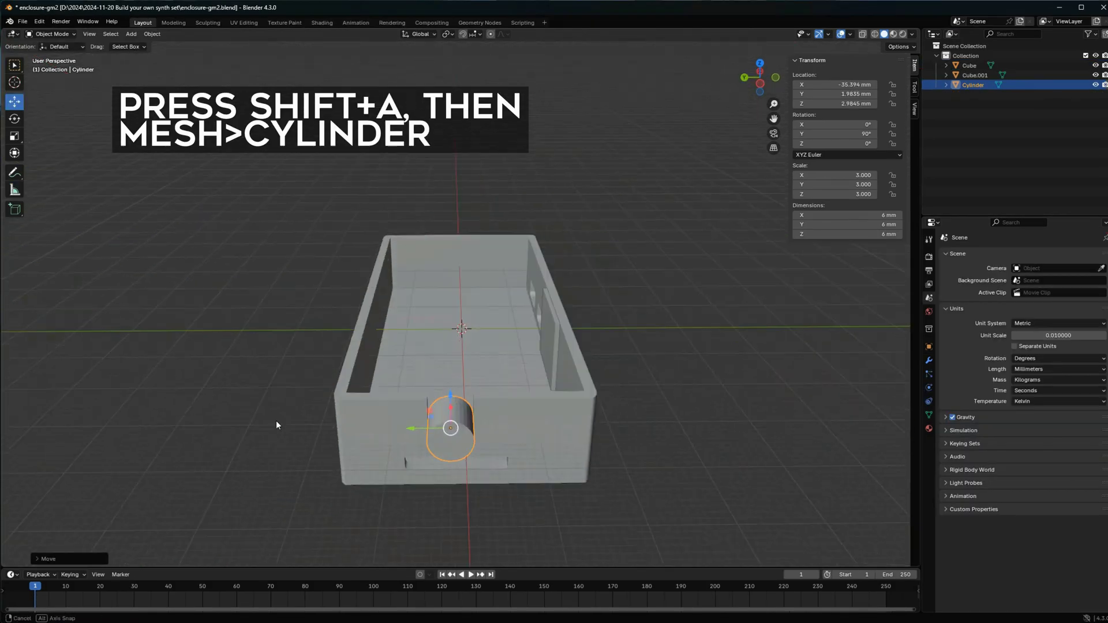
{"action": "middle_click_drag", "start_coordinate": [277, 425], "coordinate": [641, 426]}
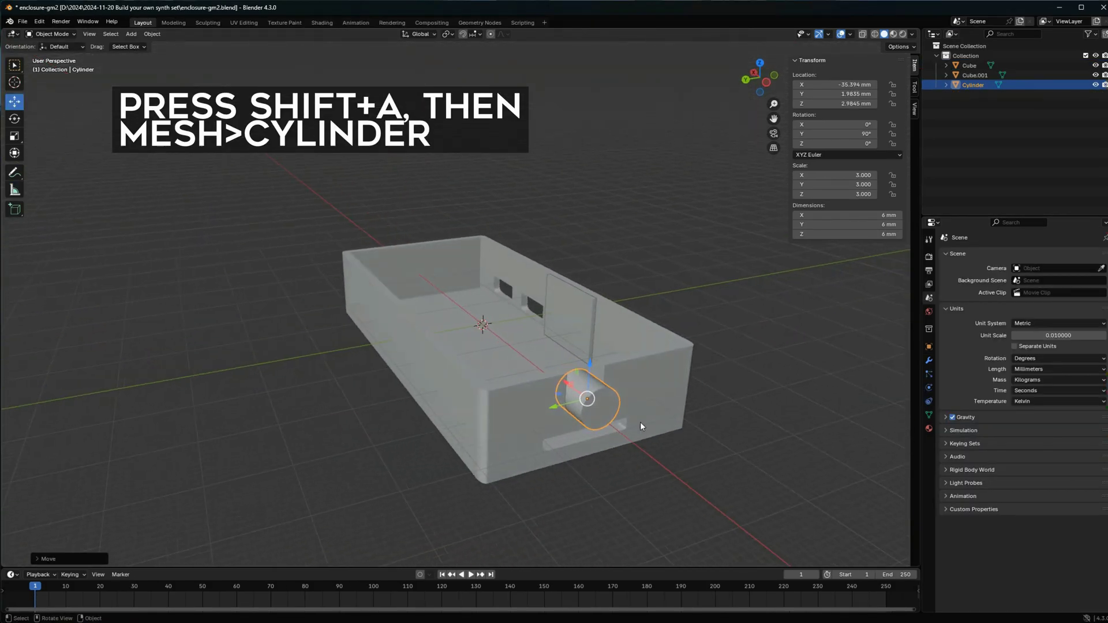
{"action": "left_click", "coordinate": [645, 385]}
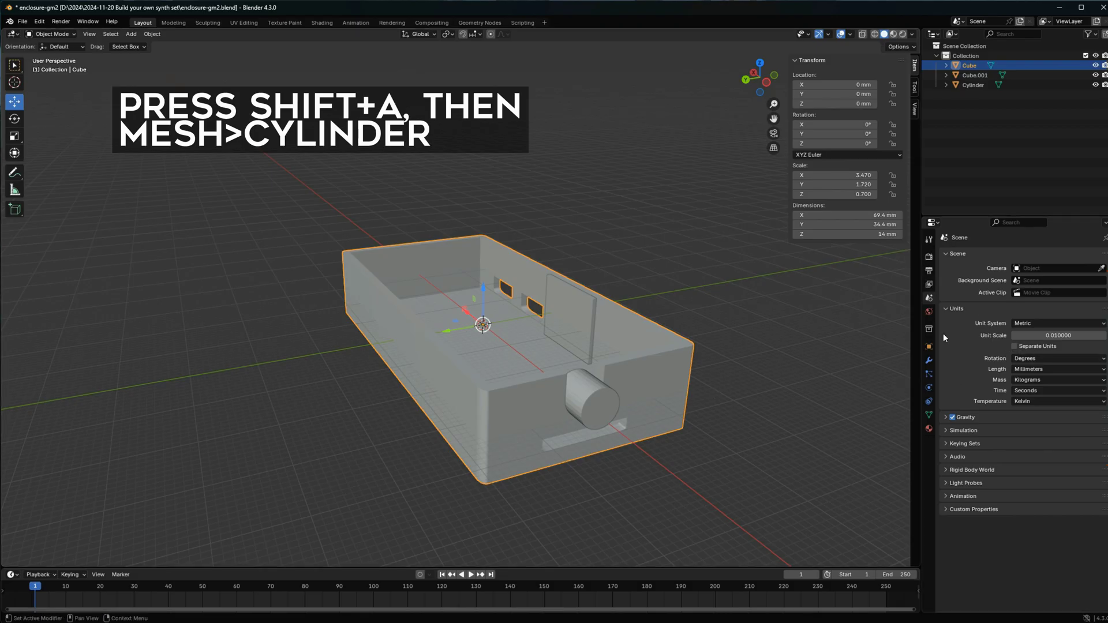
{"action": "left_click", "coordinate": [930, 361]}
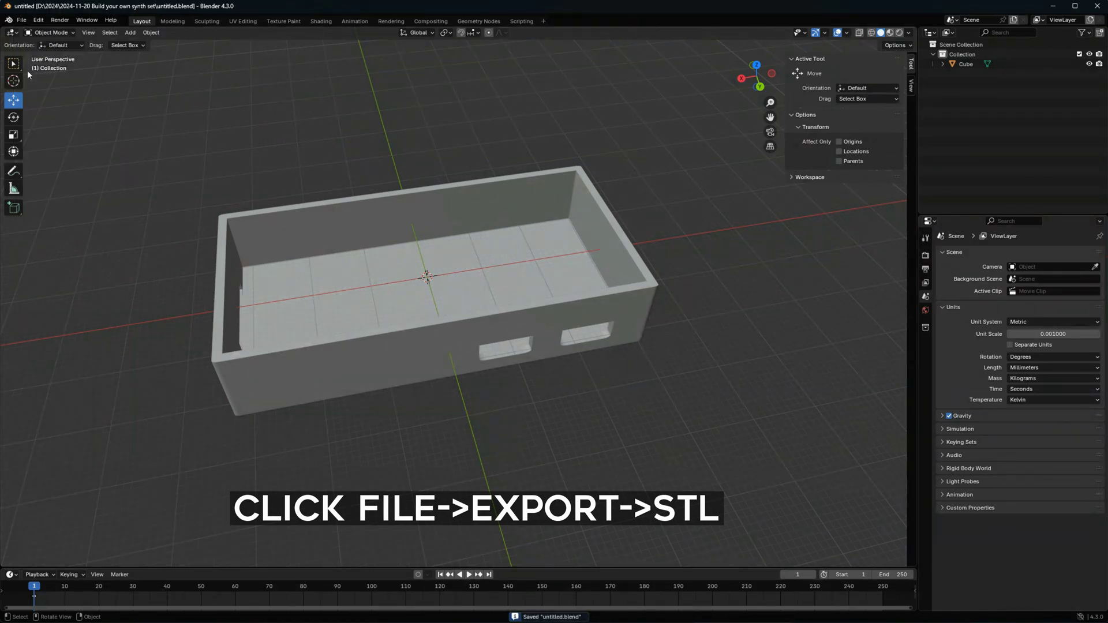
Export the enclosure as enclosure.stl and load it onto the slicer's build plate
{"action": "left_click", "coordinate": [22, 19]}
{"action": "left_click", "coordinate": [57, 168]}
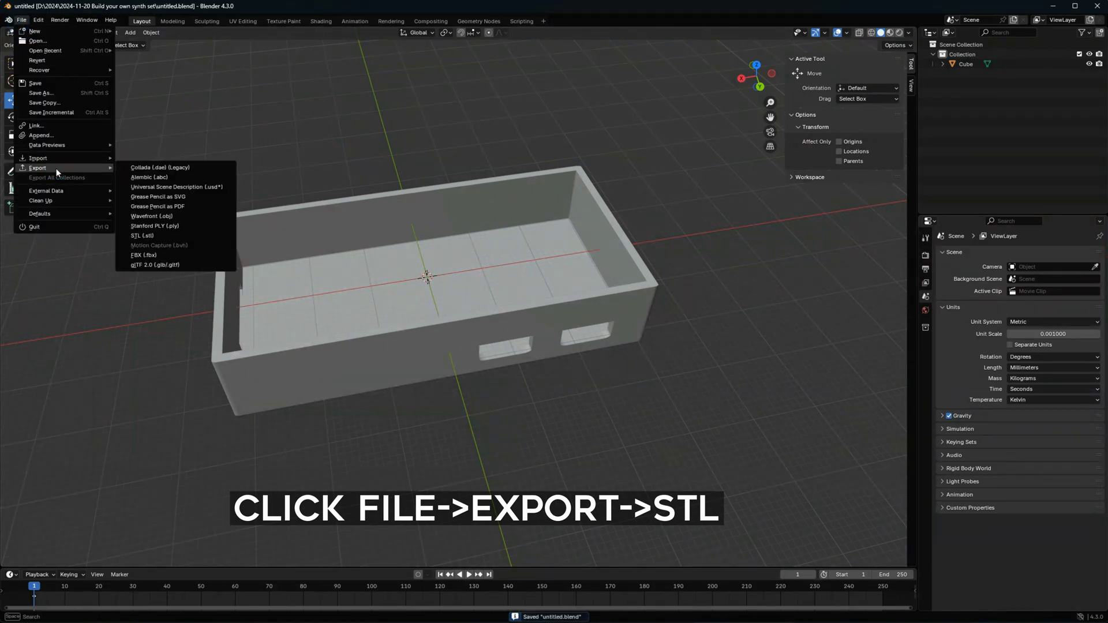
{"action": "left_click", "coordinate": [146, 236]}
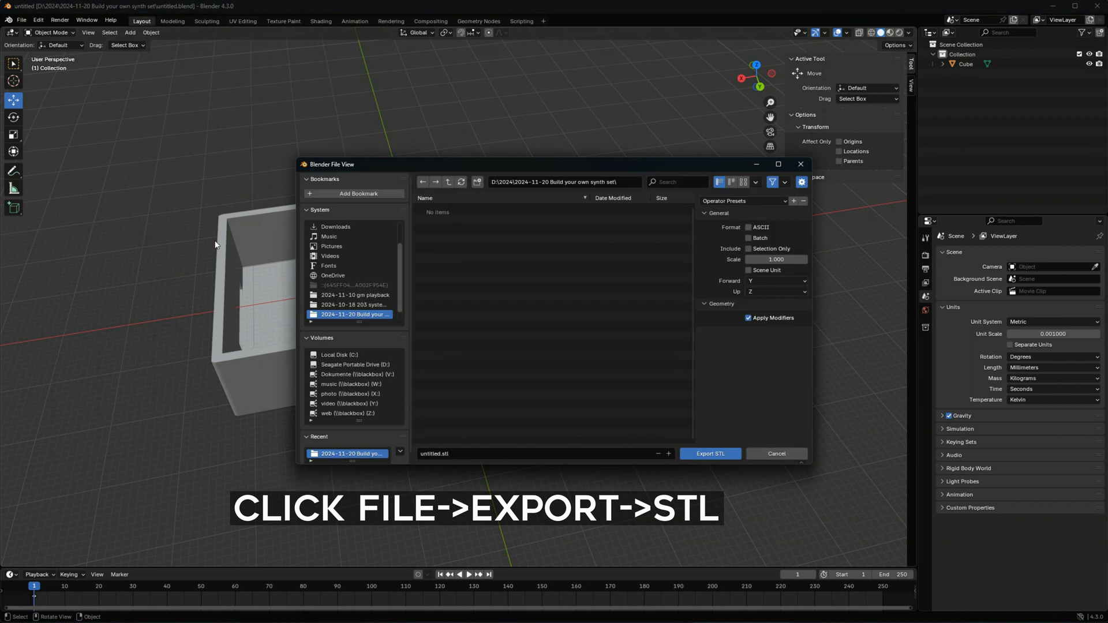
{"action": "key", "text": "BackSpace"}
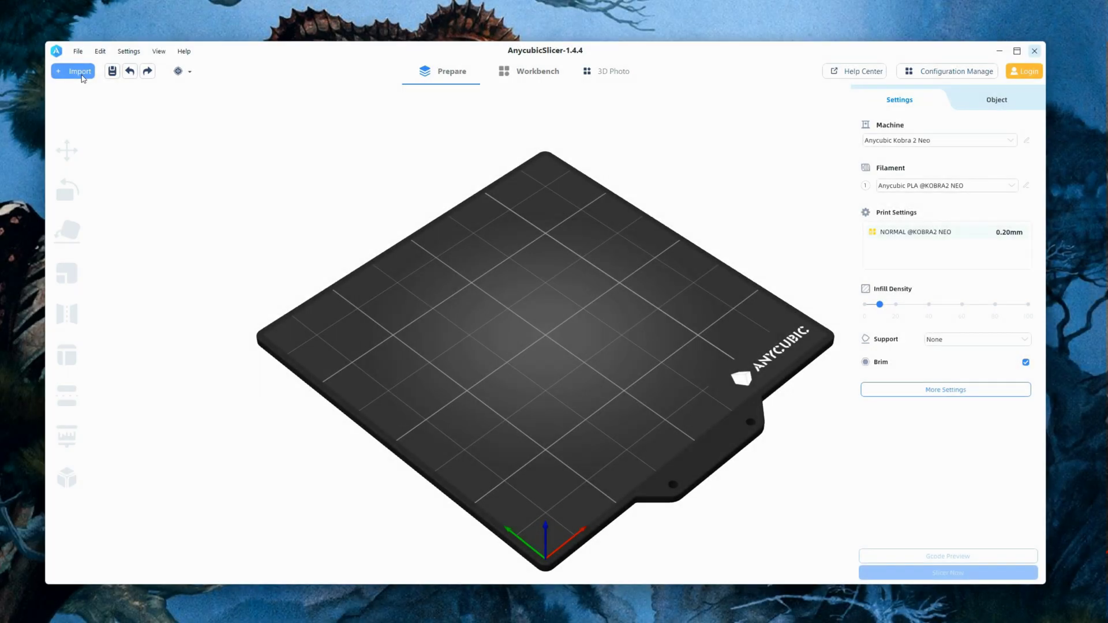
{"action": "left_click", "coordinate": [80, 71]}
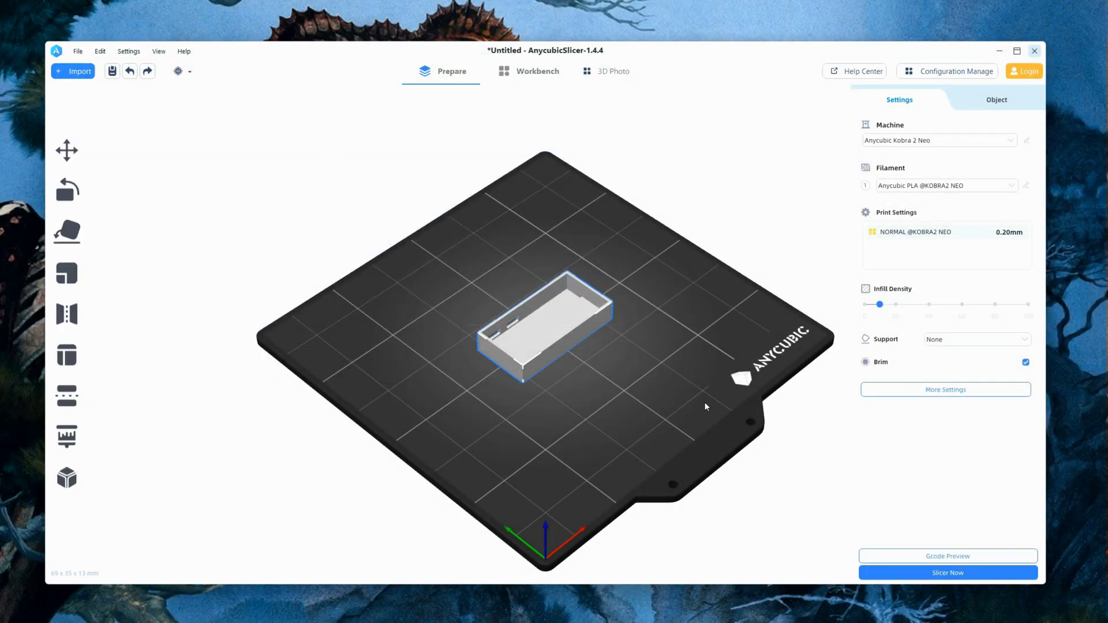
Set the slicer's Support option to Everywhere for the enclosure
{"action": "middle_click_drag", "start_coordinate": [643, 388], "coordinate": [604, 376]}
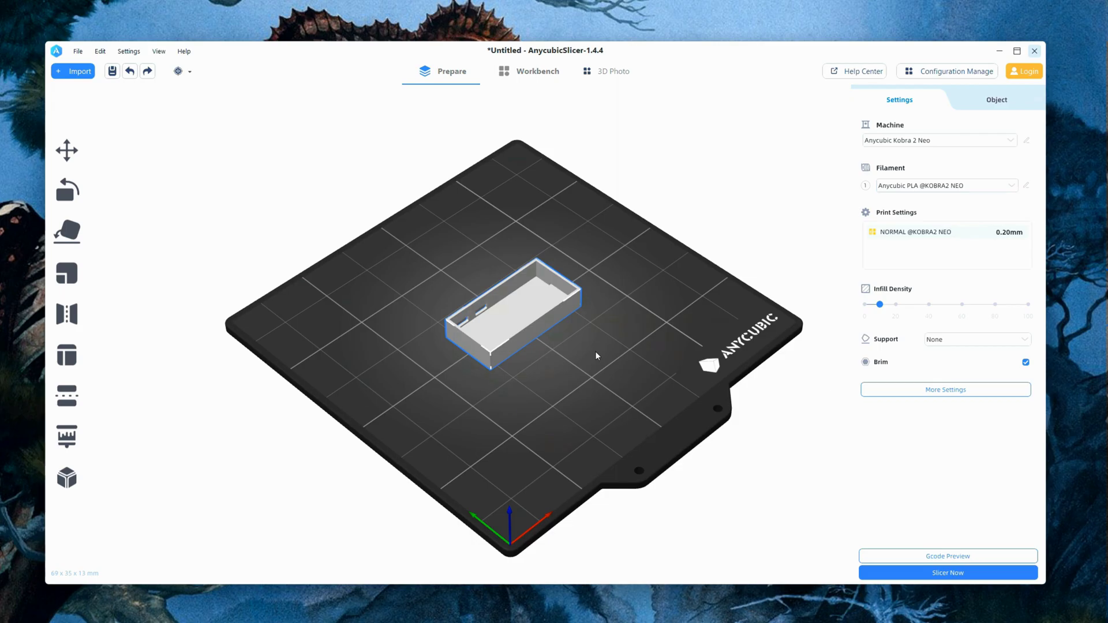
{"action": "left_click", "coordinate": [957, 342]}
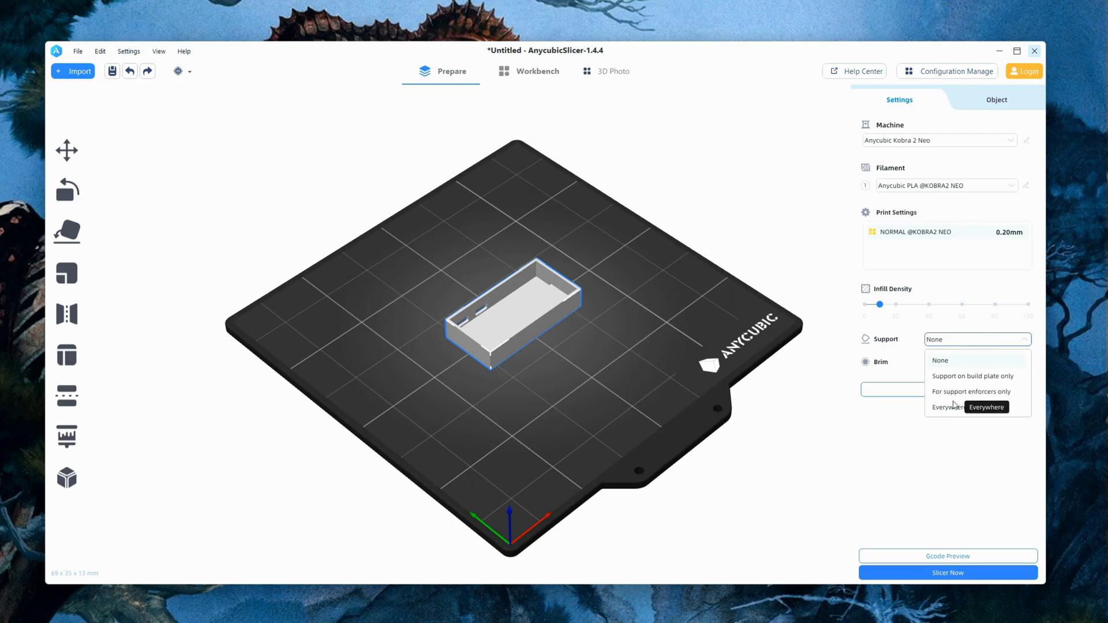
{"action": "left_click", "coordinate": [953, 405]}
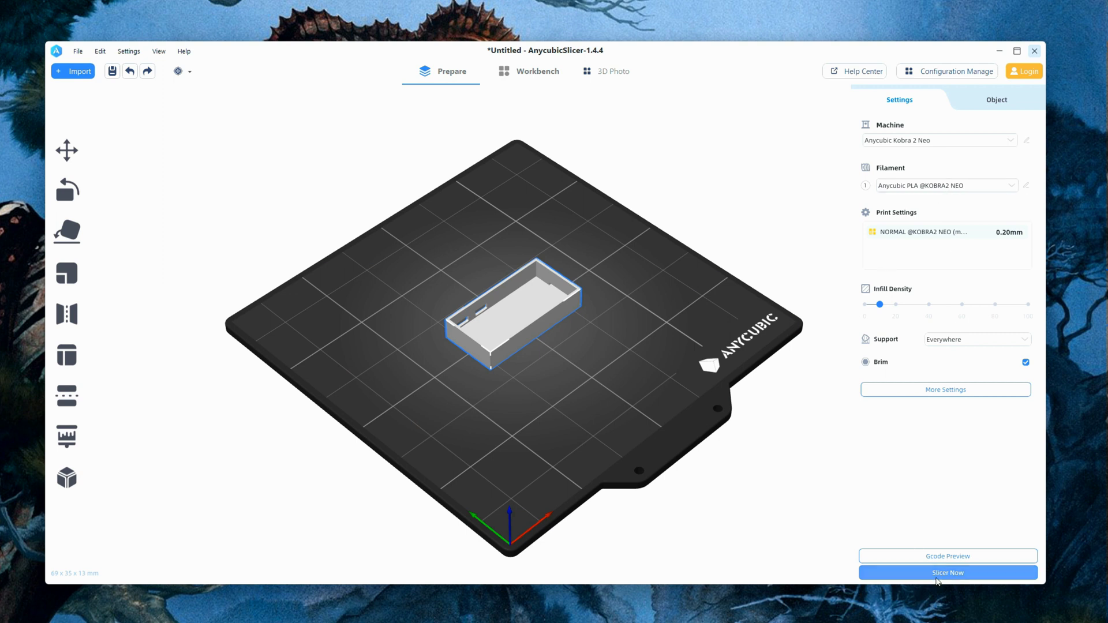
Slice the enclosure, export enclosure-gm.gcode to the local disk, and close the slicer
{"action": "left_click", "coordinate": [949, 574]}
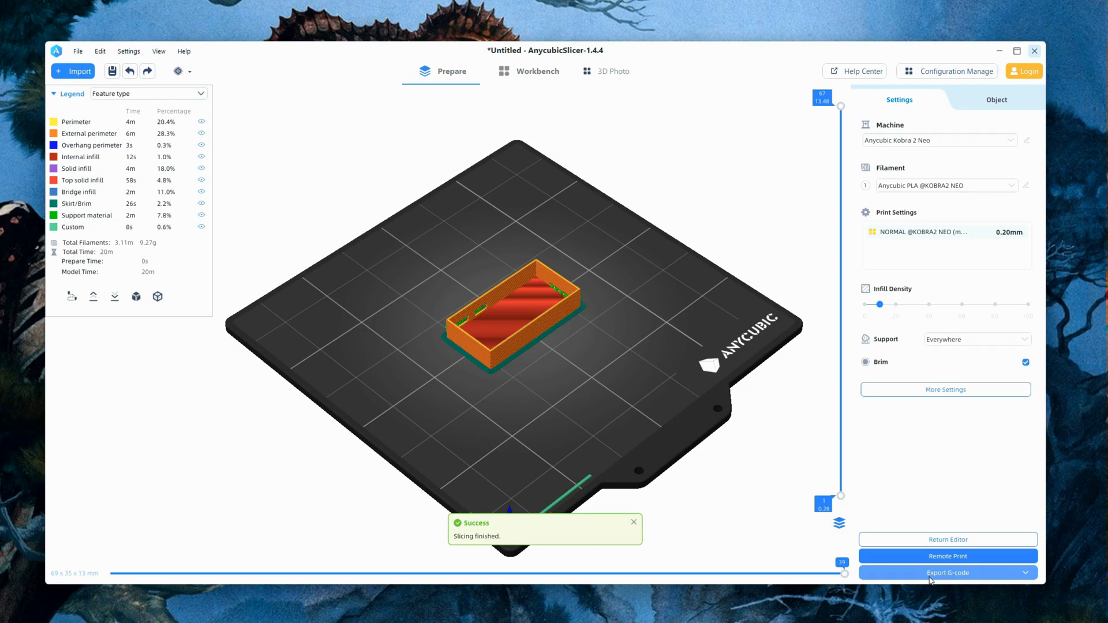
{"action": "left_click", "coordinate": [931, 575]}
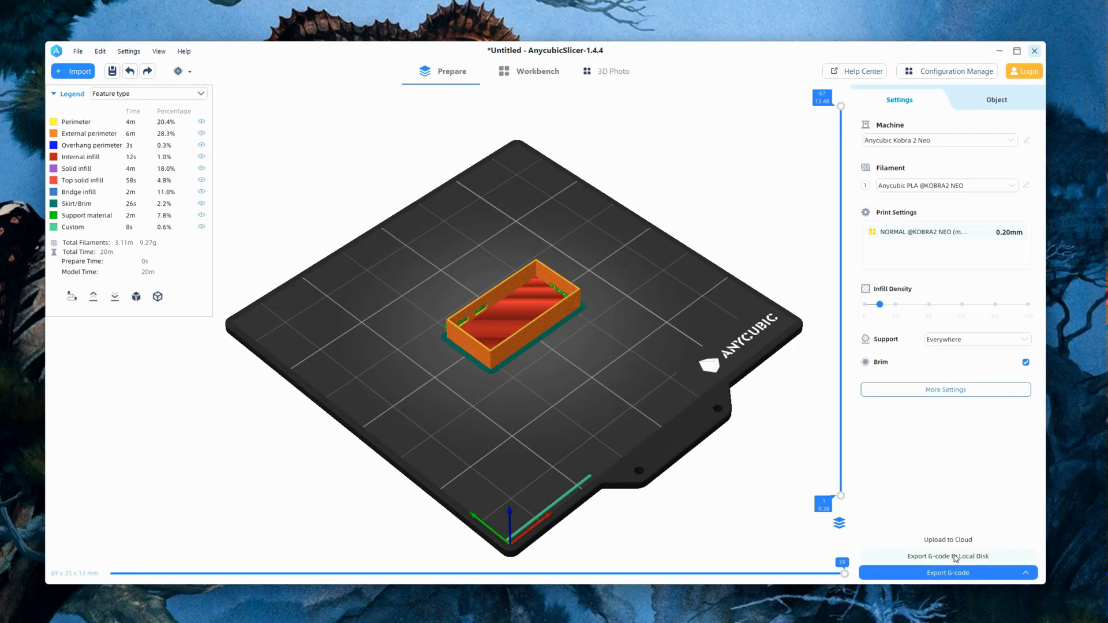
{"action": "left_click", "coordinate": [954, 556]}
{"action": "left_click", "coordinate": [565, 381]}
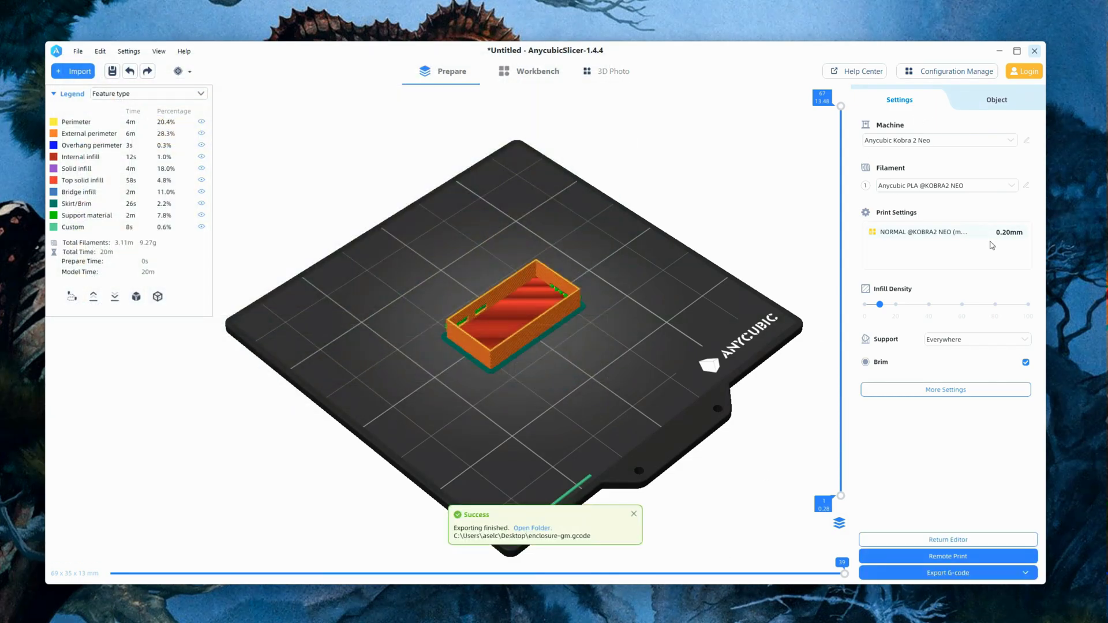
{"action": "left_click", "coordinate": [1034, 51]}
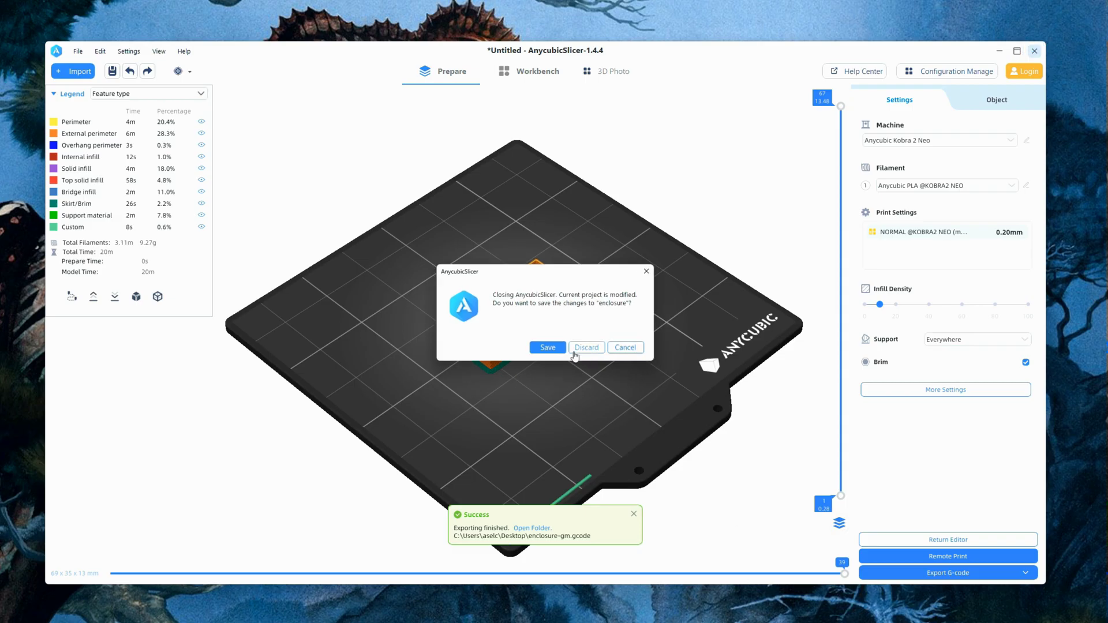